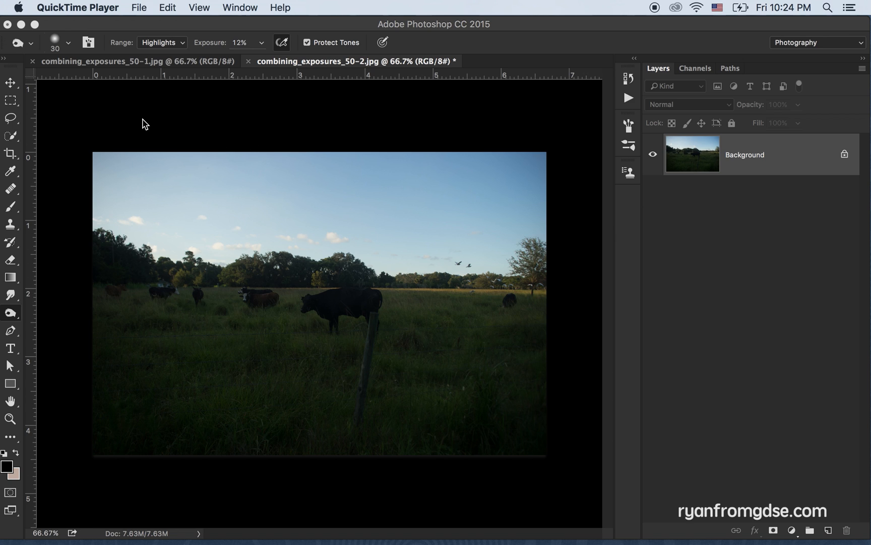
# Compare the sky and the ground between the combining_exposures_50-1.jpg and combining_exposures_50-2.jpg exposures
pyautogui.click(135, 66)
pyautogui.click(198, 63)
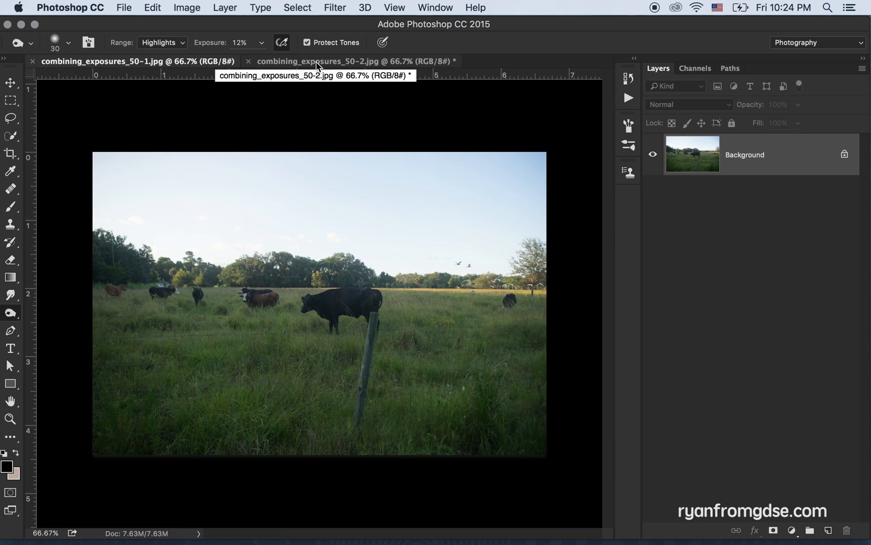
pyautogui.click(332, 63)
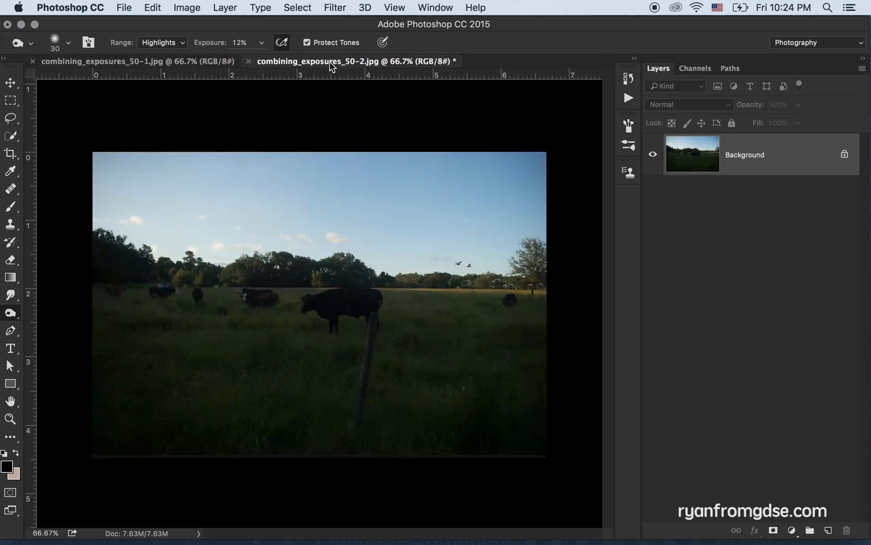
pyautogui.click(197, 63)
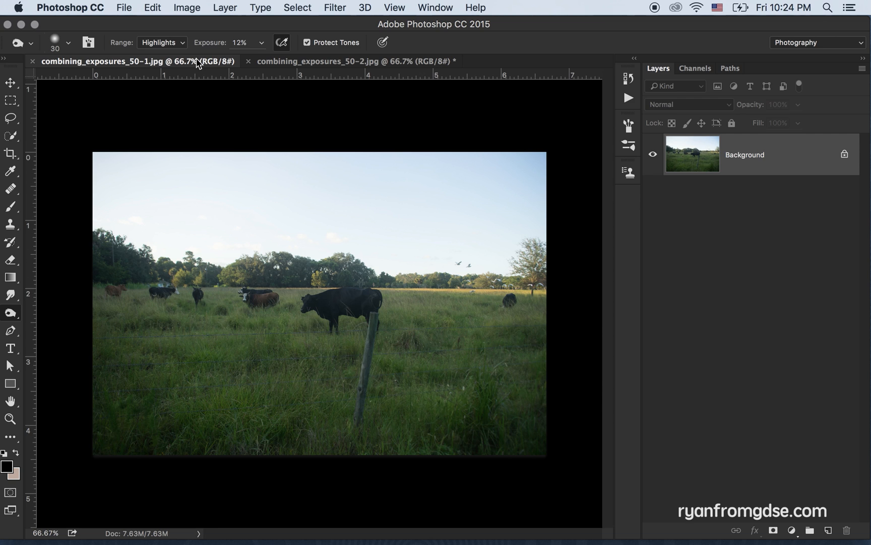
pyautogui.click(313, 61)
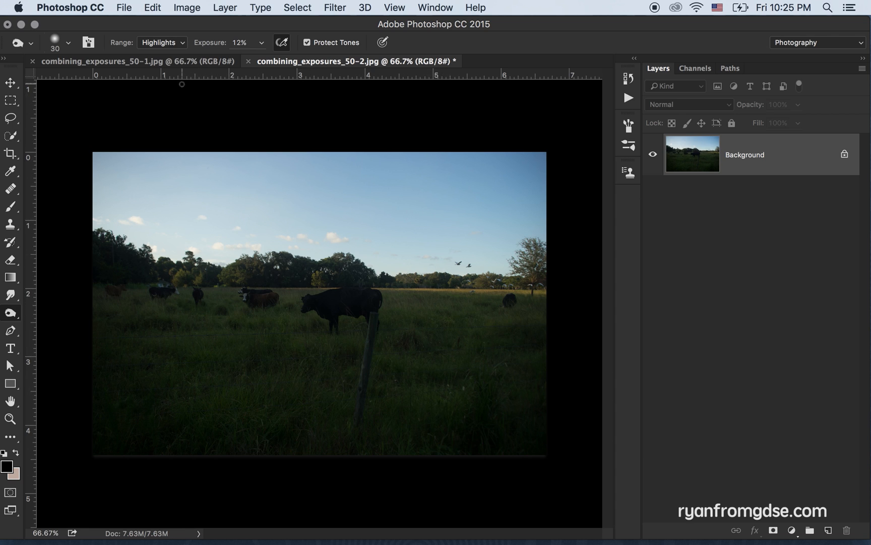
pyautogui.click(172, 63)
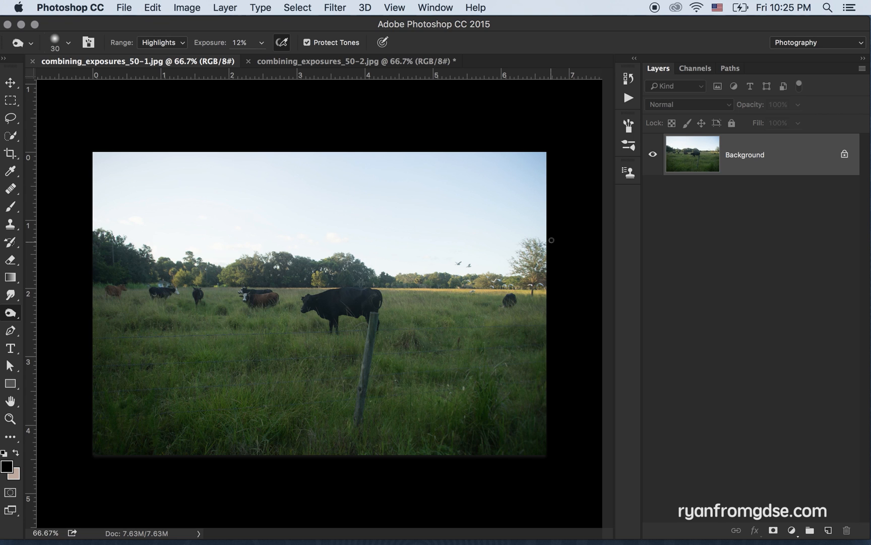
# Examine the flying birds and the tree at the field's edge up close in both exposures
pyautogui.press('super+plus')
pyautogui.press('super+plus')
pyautogui.press('space')
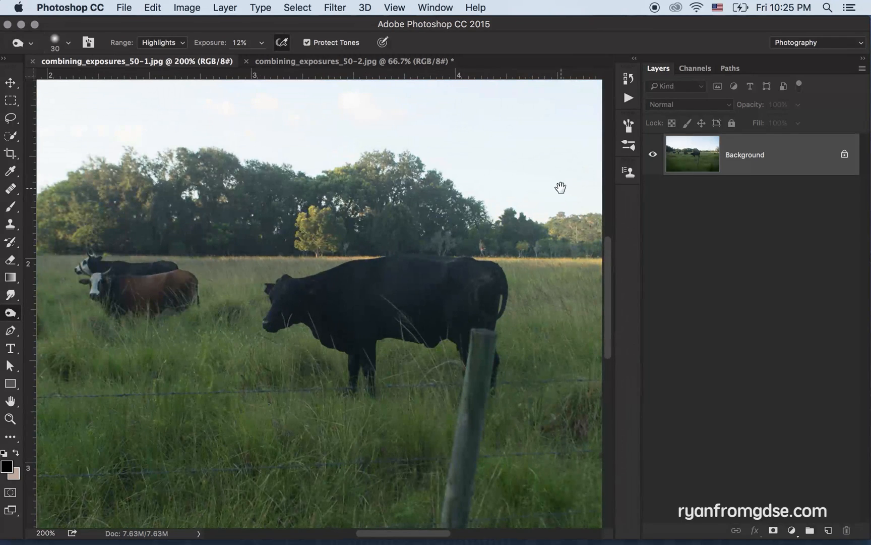
pyautogui.moveTo(561, 187); pyautogui.dragTo(116, 263)
pyautogui.moveTo(467, 261); pyautogui.dragTo(577, 230)
pyautogui.moveTo(289, 246); pyautogui.dragTo(459, 211)
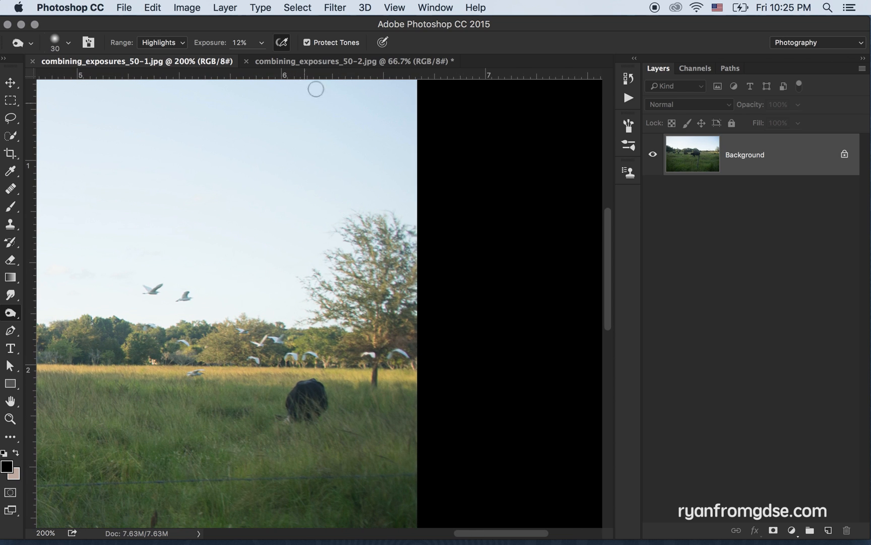
pyautogui.click(326, 64)
pyautogui.press('super+equal')
pyautogui.press('super+equal')
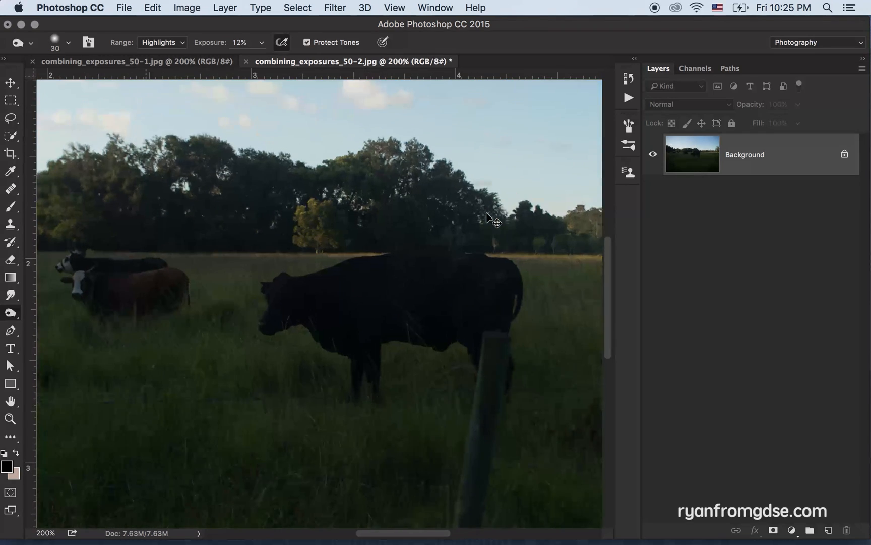
pyautogui.press('super+equal')
pyautogui.moveTo(510, 171); pyautogui.dragTo(195, 222)
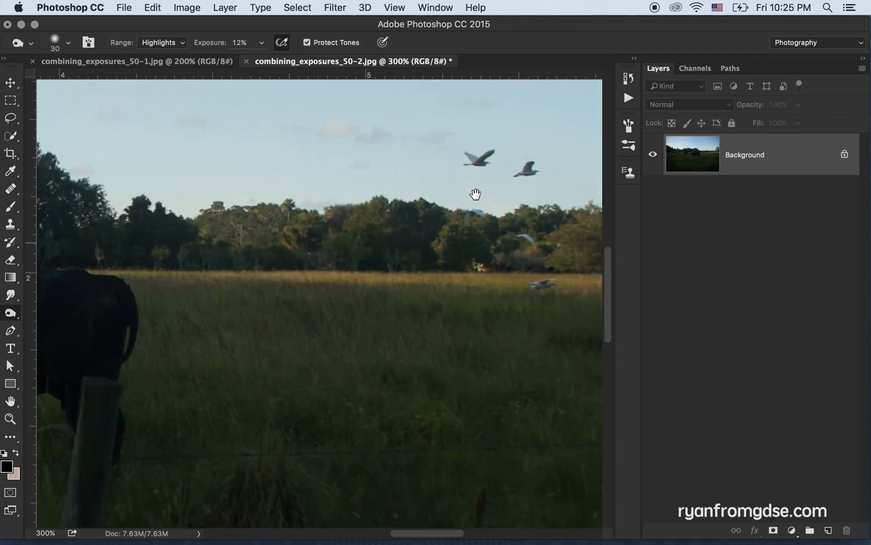
pyautogui.moveTo(476, 195); pyautogui.dragTo(289, 234)
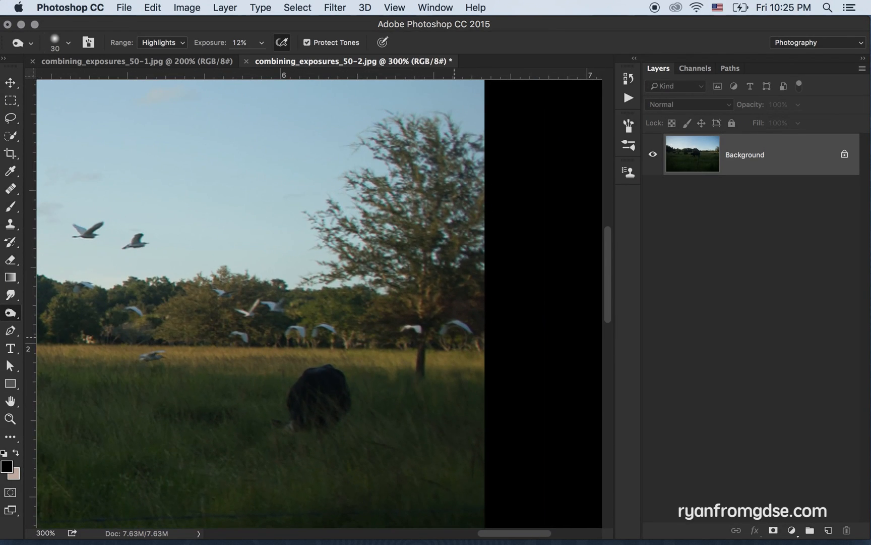
pyautogui.press('super+minus')
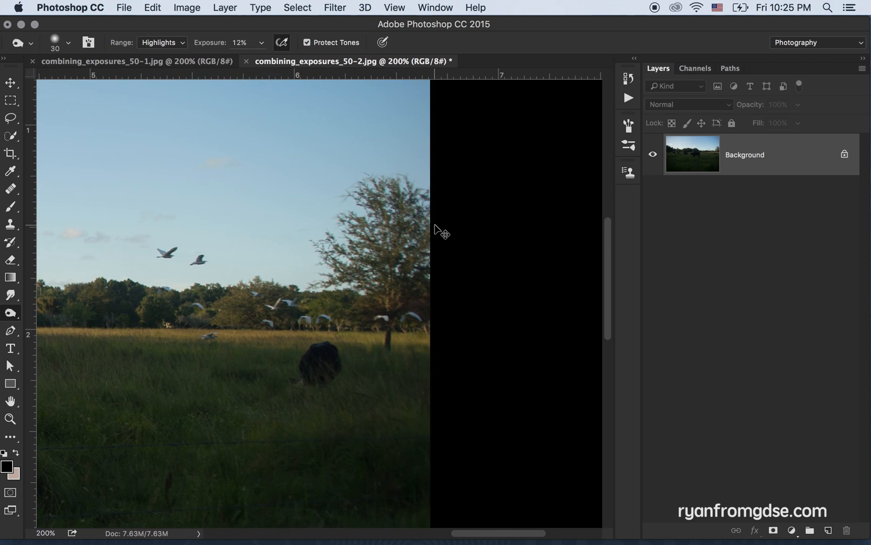
pyautogui.press('super+minus')
pyautogui.press('super+minus')
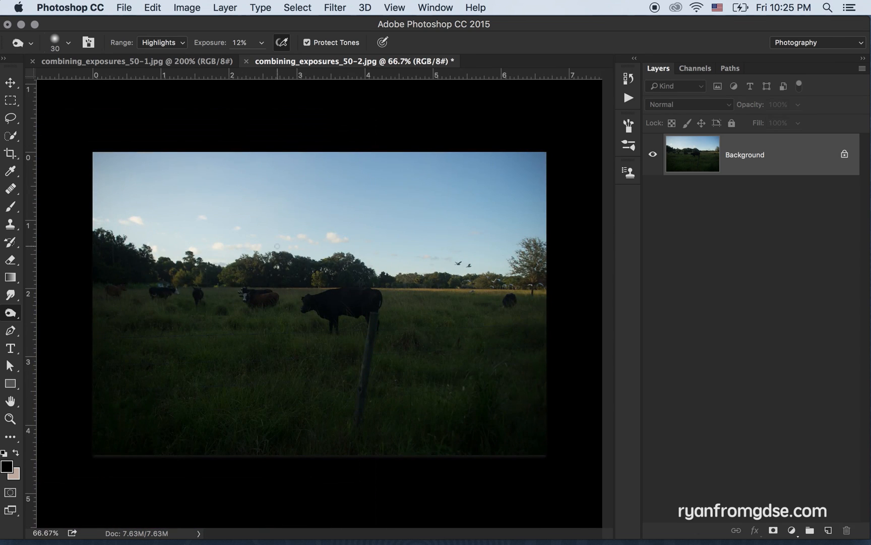
# Compare the individual colour channels of combining_exposures_50-2.jpg and duplicate the Blue channel
pyautogui.click(696, 68)
pyautogui.click(735, 218)
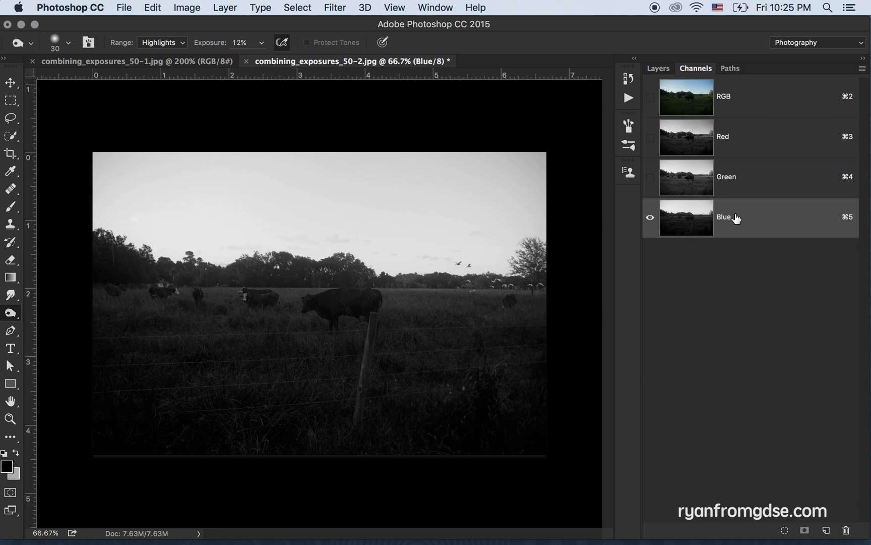
pyautogui.click(738, 182)
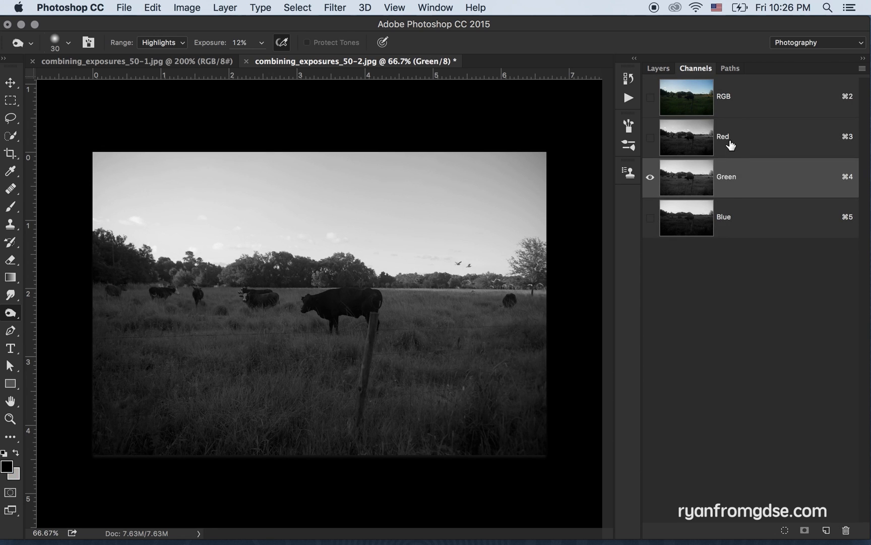
pyautogui.click(732, 143)
pyautogui.click(725, 221)
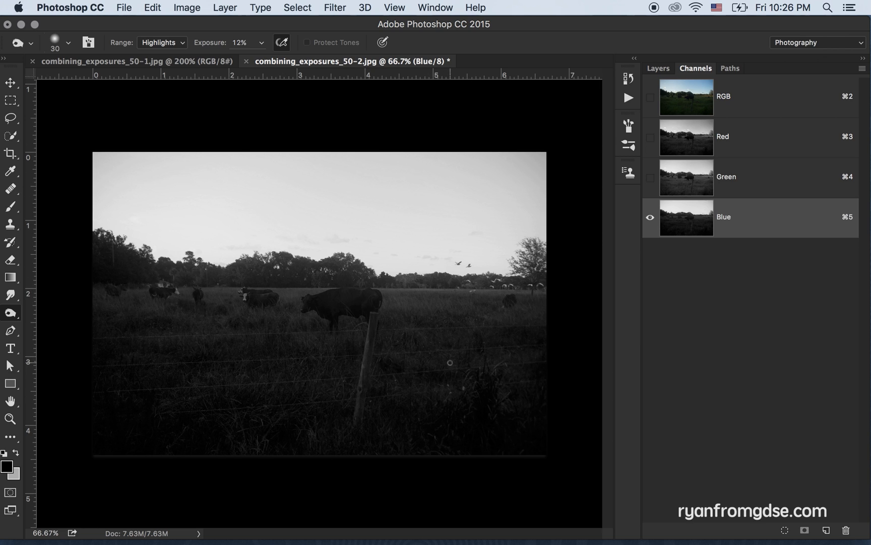
pyautogui.moveTo(743, 227); pyautogui.dragTo(825, 522)
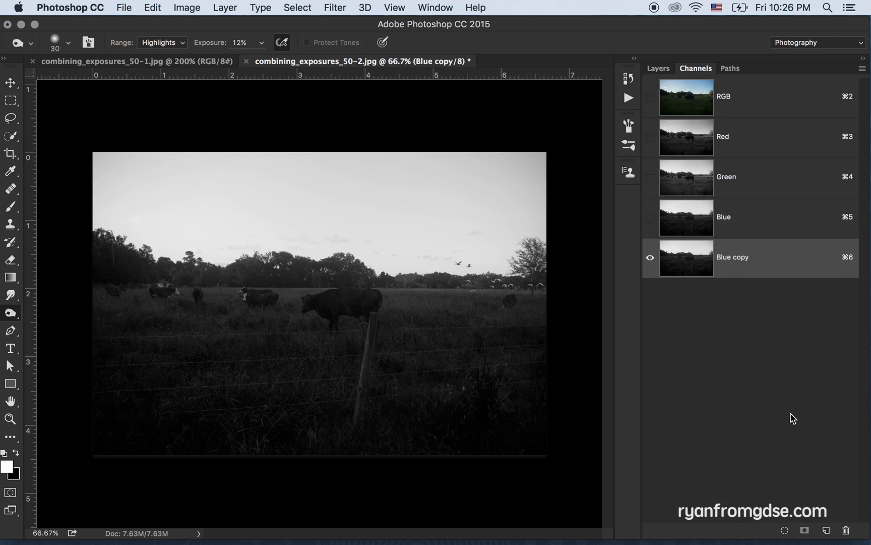
# Lasso everything below the treetops in the Blue copy channel, fill it with Black at 100% opacity, and deselect
pyautogui.press('l')
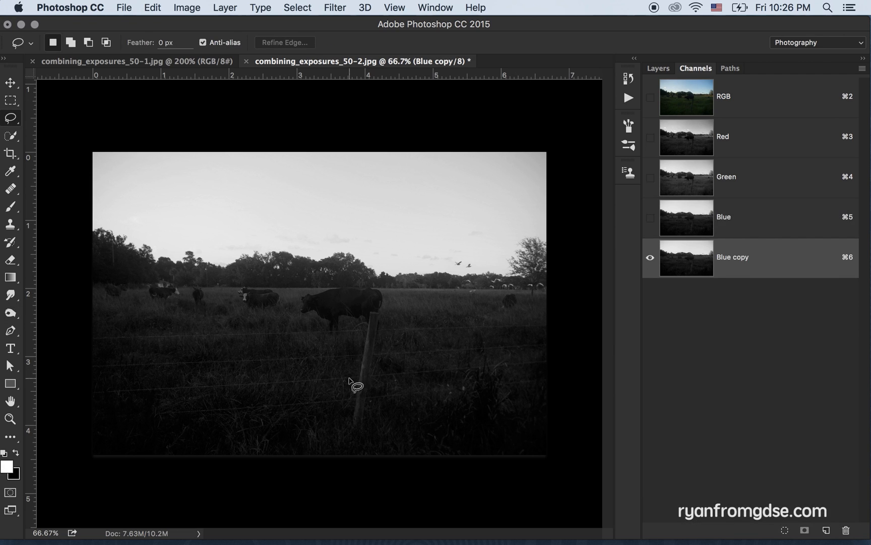
pyautogui.moveTo(84, 249)
pyautogui.mouseDown()
pyautogui.moveTo(127, 268)
pyautogui.moveTo(302, 286)
pyautogui.moveTo(483, 275)
pyautogui.moveTo(556, 280)
pyautogui.moveTo(582, 363)
pyautogui.moveTo(580, 459)
pyautogui.moveTo(497, 507)
pyautogui.moveTo(288, 522)
pyautogui.moveTo(97, 521)
pyautogui.moveTo(69, 508)
pyautogui.moveTo(57, 408)
pyautogui.mouseUp()
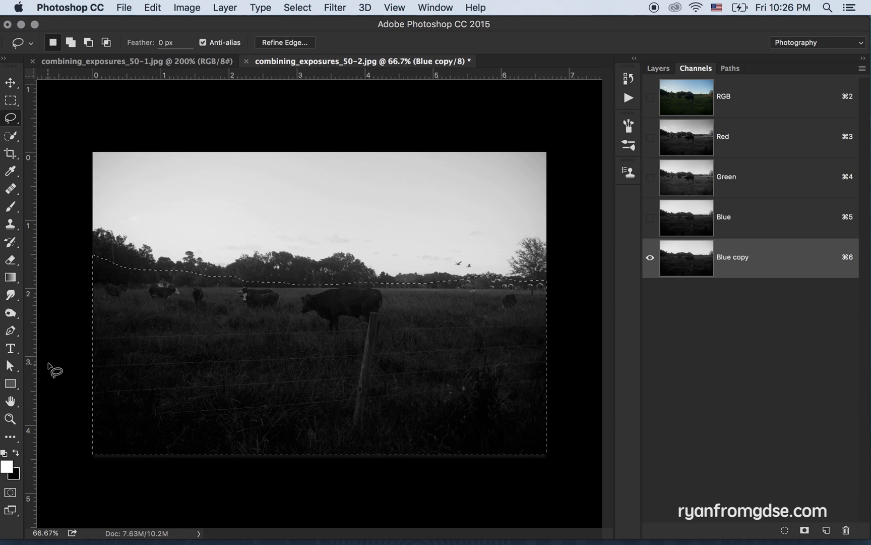
pyautogui.hotkey('shift', 'BackSpace')
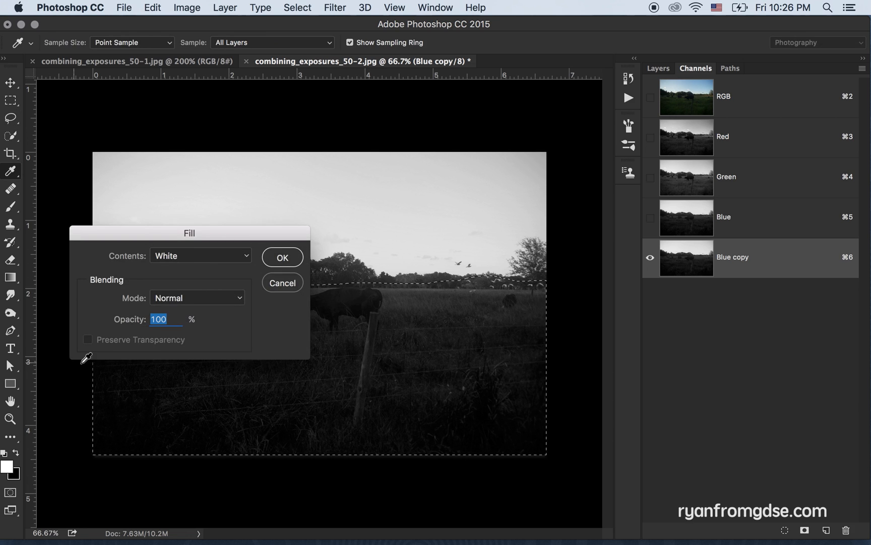
pyautogui.click(207, 256)
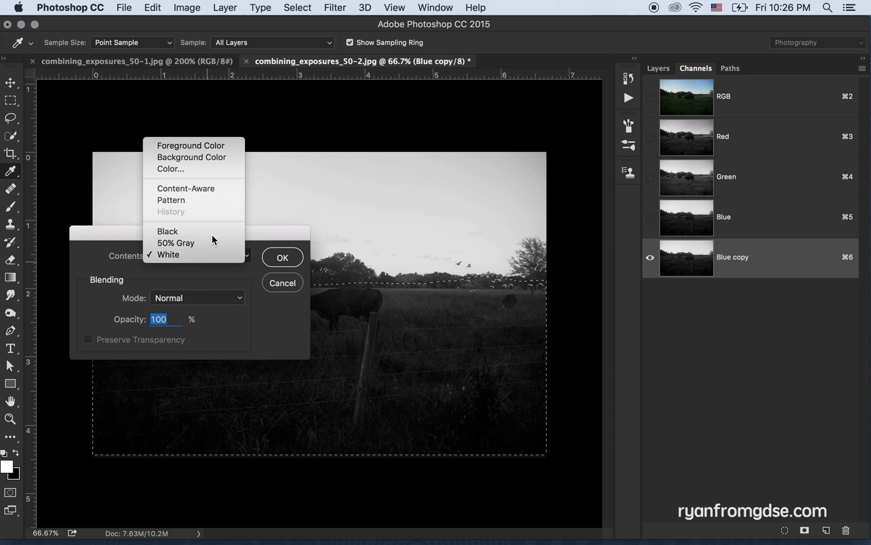
pyautogui.click(209, 231)
pyautogui.click(281, 257)
pyautogui.press('super+d')
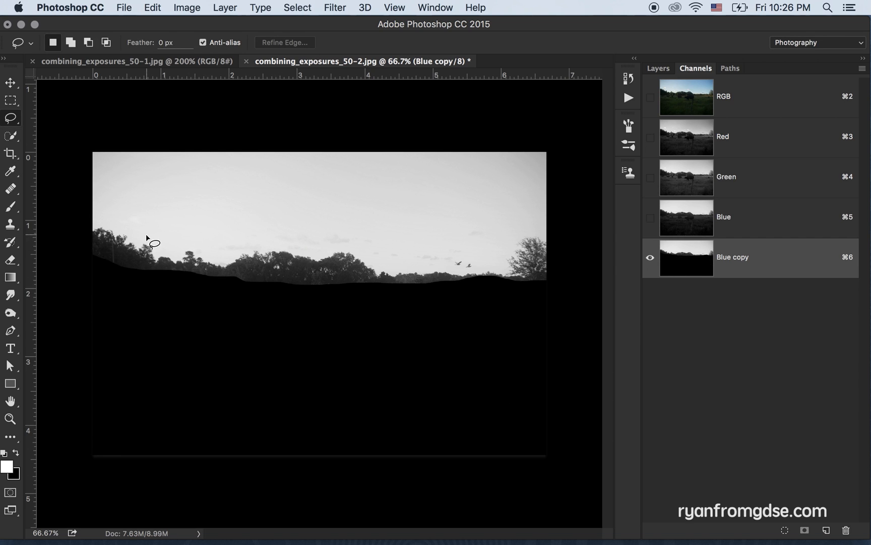
# Lasso the sky above the treeline in the Blue copy channel, fill it with White at 100% opacity, and deselect
pyautogui.moveTo(79, 204)
pyautogui.mouseDown()
pyautogui.moveTo(124, 225)
pyautogui.moveTo(240, 251)
pyautogui.moveTo(337, 246)
pyautogui.moveTo(392, 261)
pyautogui.moveTo(457, 262)
pyautogui.moveTo(520, 234)
pyautogui.moveTo(576, 131)
pyautogui.moveTo(125, 91)
pyautogui.moveTo(66, 106)
pyautogui.moveTo(59, 158)
pyautogui.mouseUp()
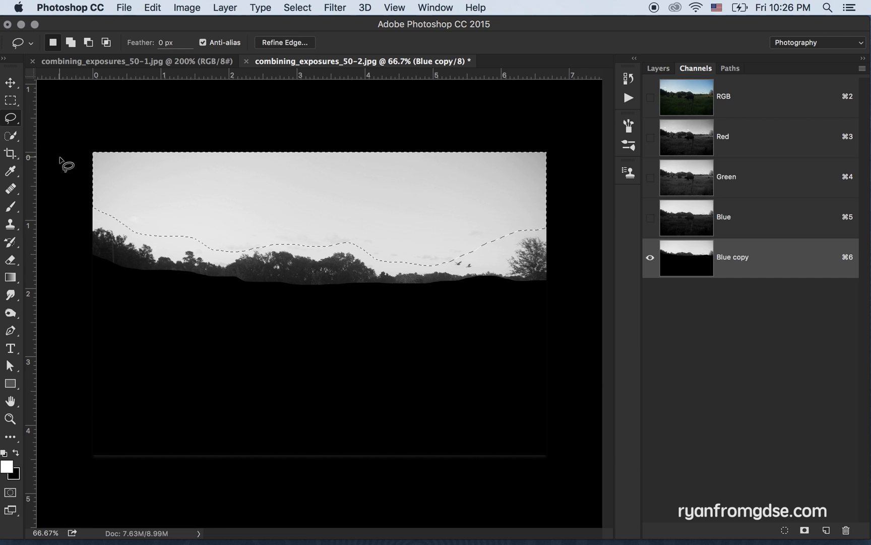
pyautogui.hotkey('shift', 'BackSpace')
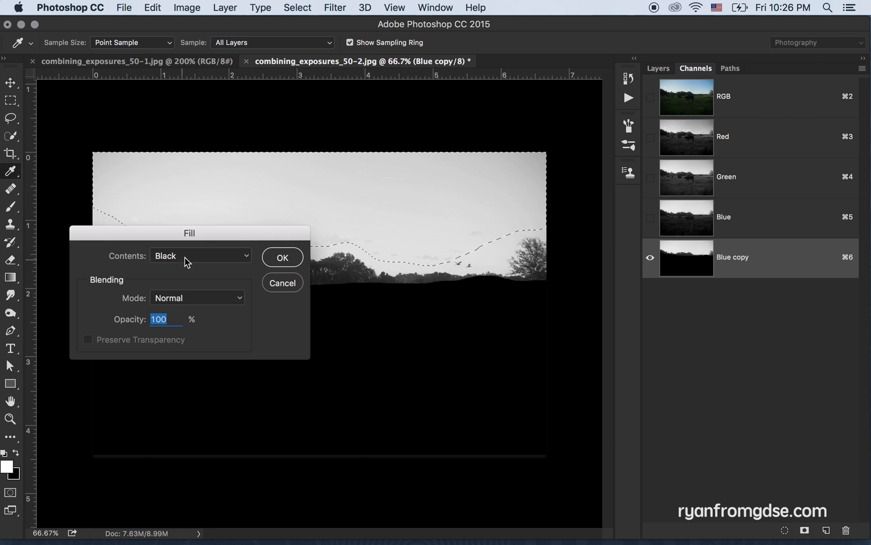
pyautogui.click(187, 258)
pyautogui.click(189, 277)
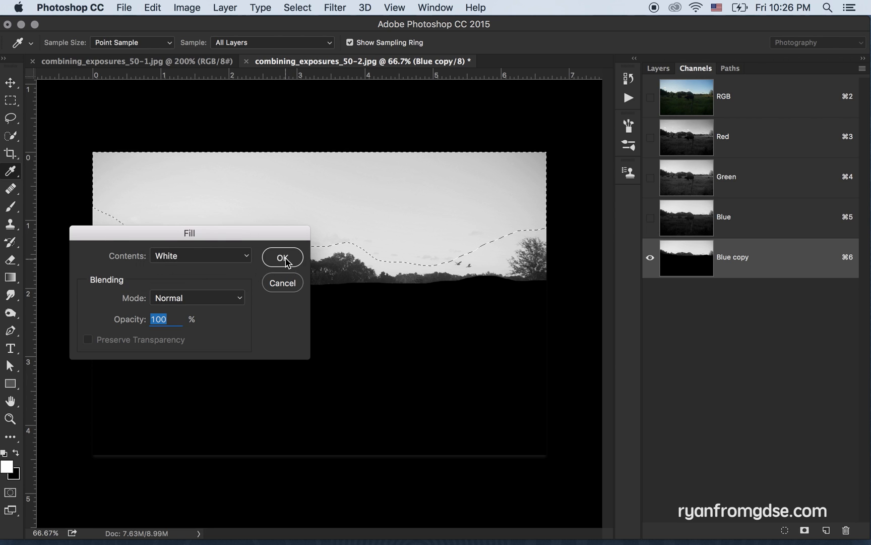
pyautogui.click(283, 256)
pyautogui.press('super+d')
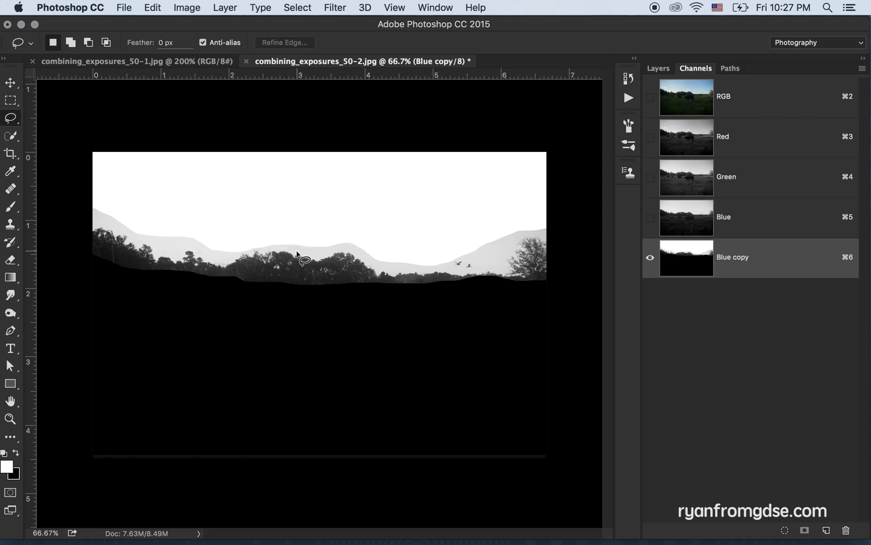
# Start Apply Image on the Blue copy channel, using Blue copy as the source with Vivid Light blending
pyautogui.click(183, 10)
pyautogui.click(218, 210)
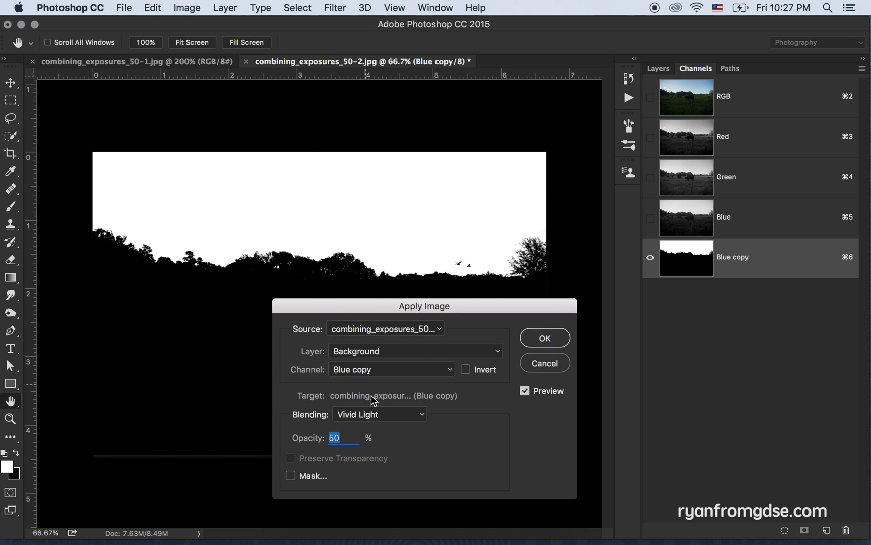
pyautogui.click(379, 415)
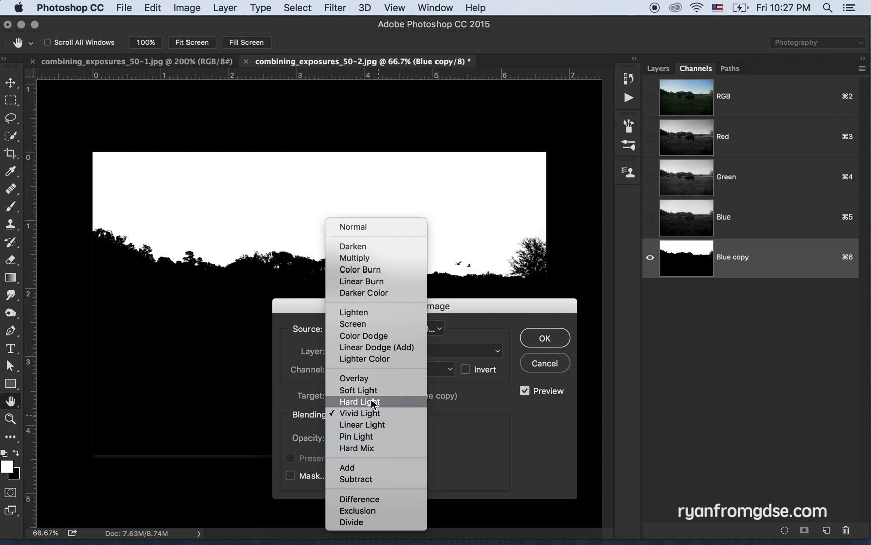
pyautogui.click(371, 413)
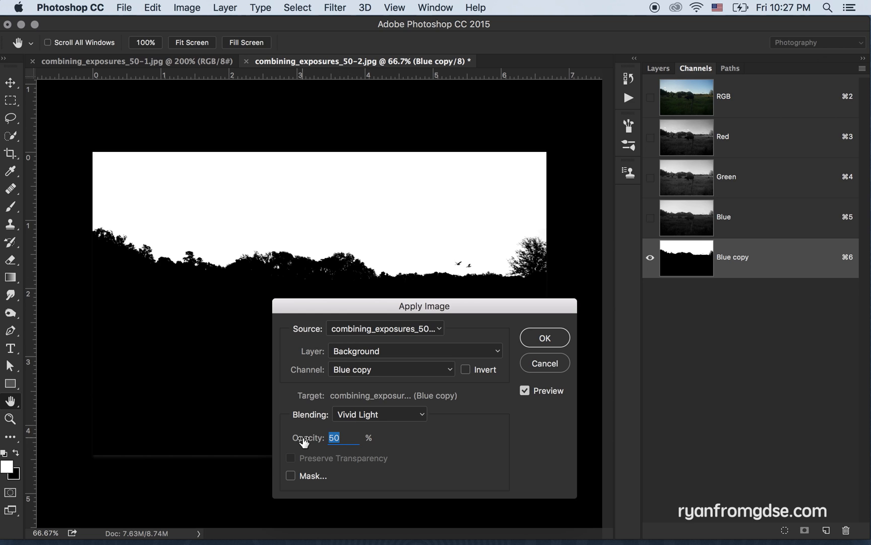
# Try the Apply Image blend at 20% and 100% opacity
pyautogui.write('20')
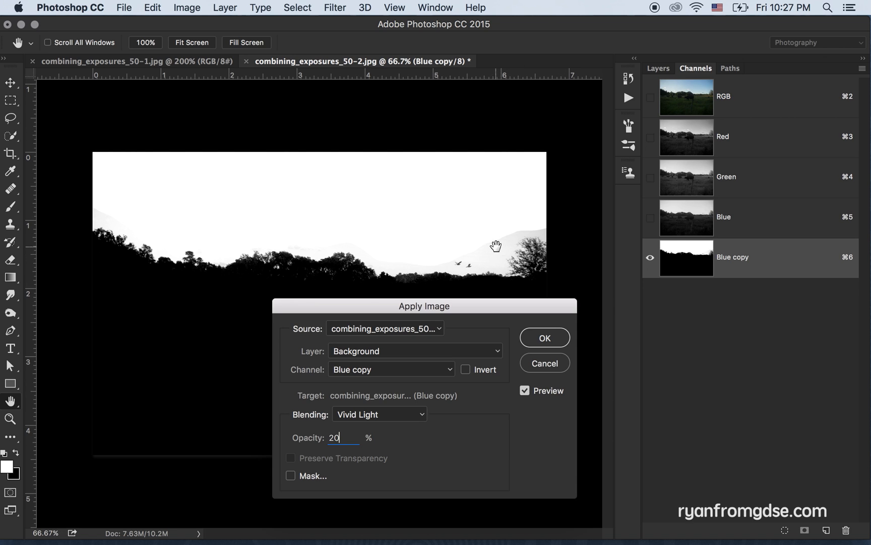
pyautogui.doubleClick(348, 441)
pyautogui.write('100')
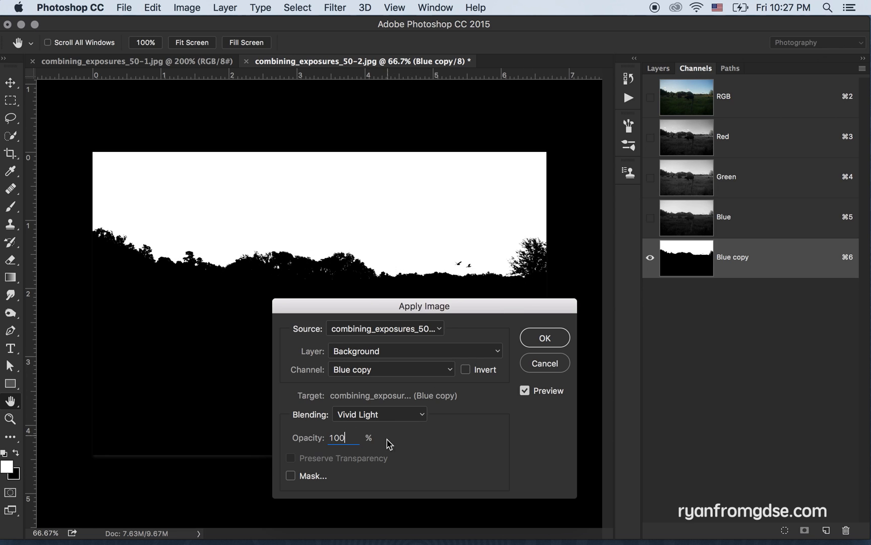
# Set the Apply Image opacity to 50% and apply the blend to the Blue copy channel
pyautogui.moveTo(353, 438); pyautogui.dragTo(244, 431)
pyautogui.write('50')
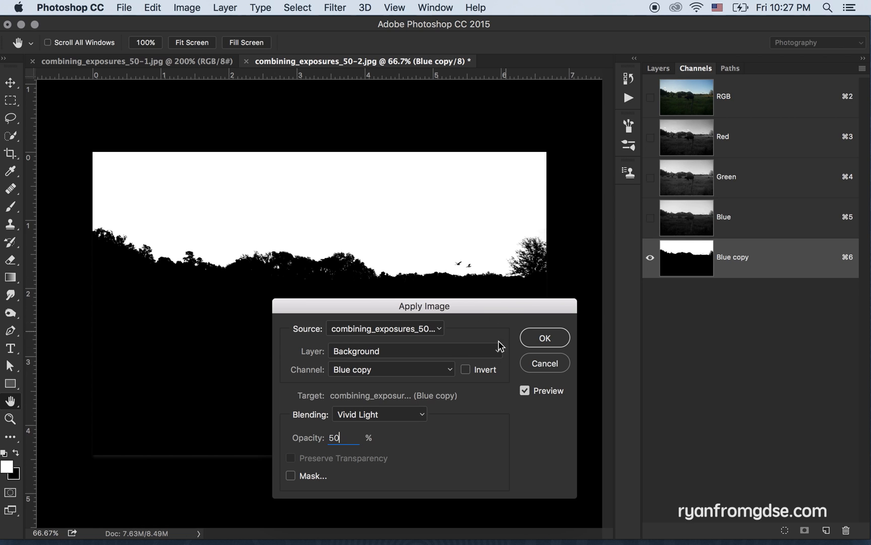
pyautogui.click(545, 337)
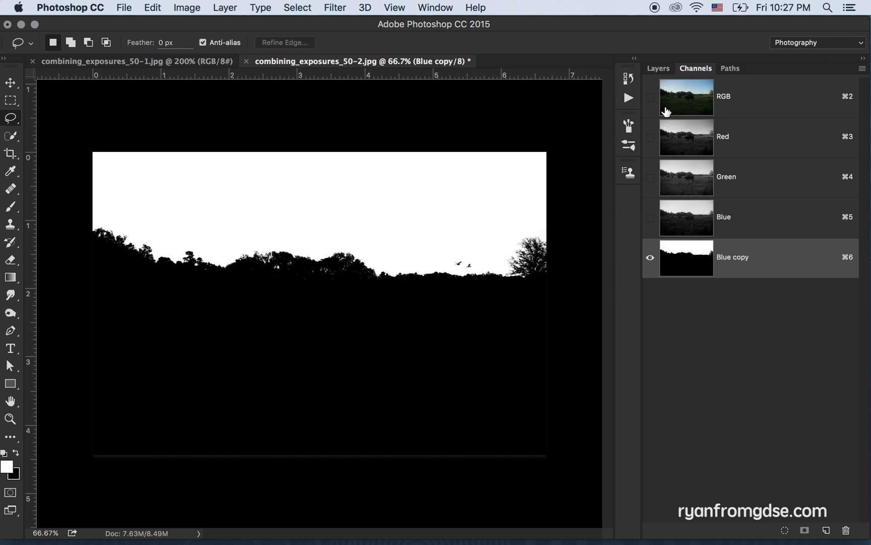
# Copy the entire combining_exposures_50-1.jpg image and paste it as a new layer in combining_exposures_50-2.jpg
pyautogui.click(188, 61)
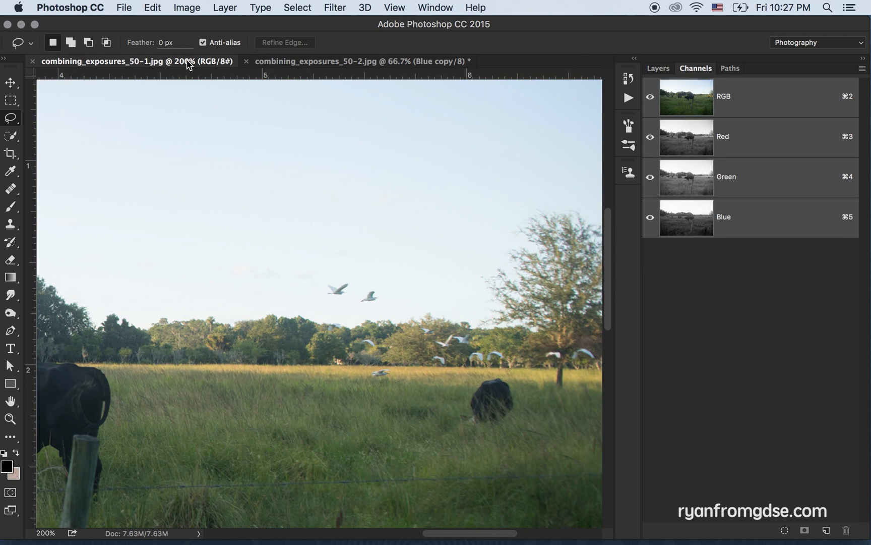
pyautogui.press('super+minus')
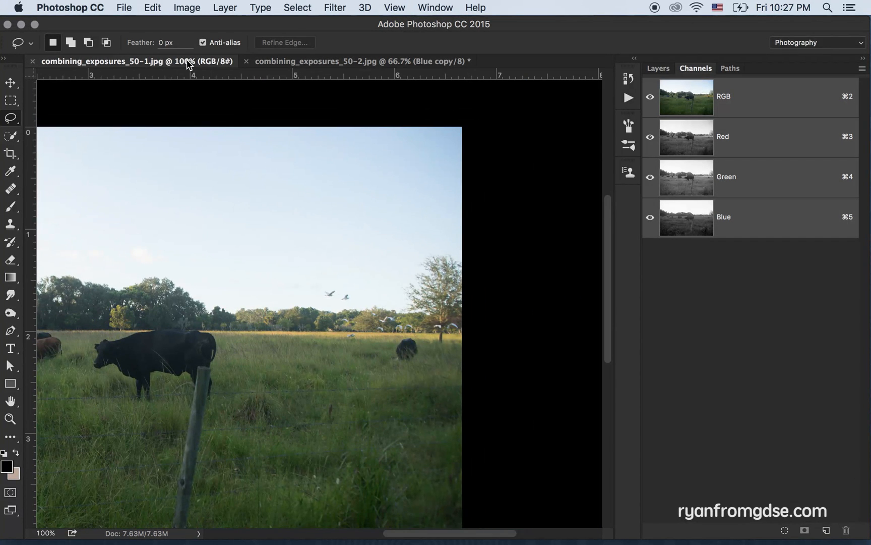
pyautogui.moveTo(219, 278); pyautogui.dragTo(375, 269)
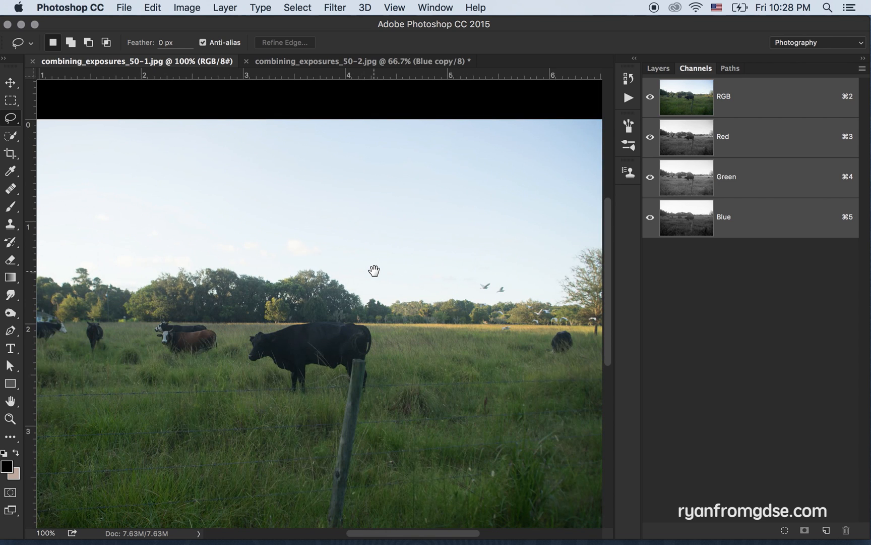
pyautogui.press('super+minus')
pyautogui.press('super+a')
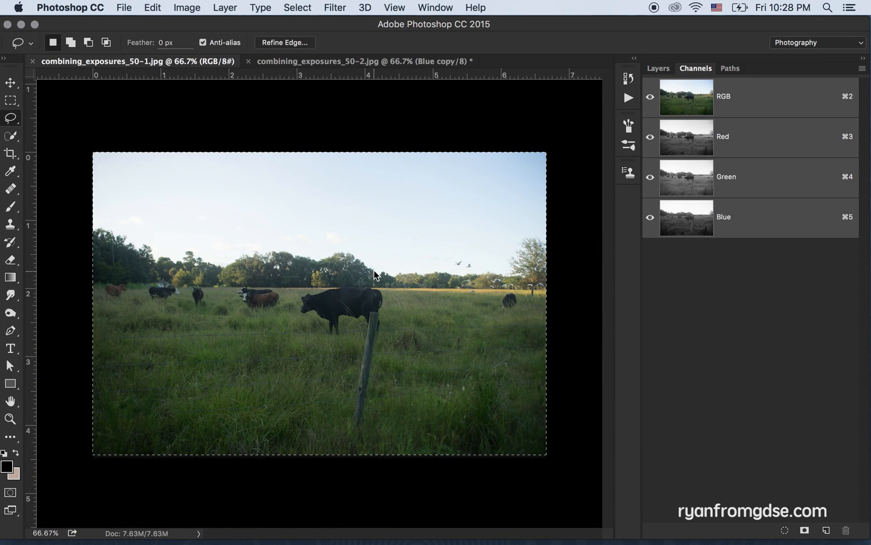
pyautogui.click(361, 60)
pyautogui.click(748, 102)
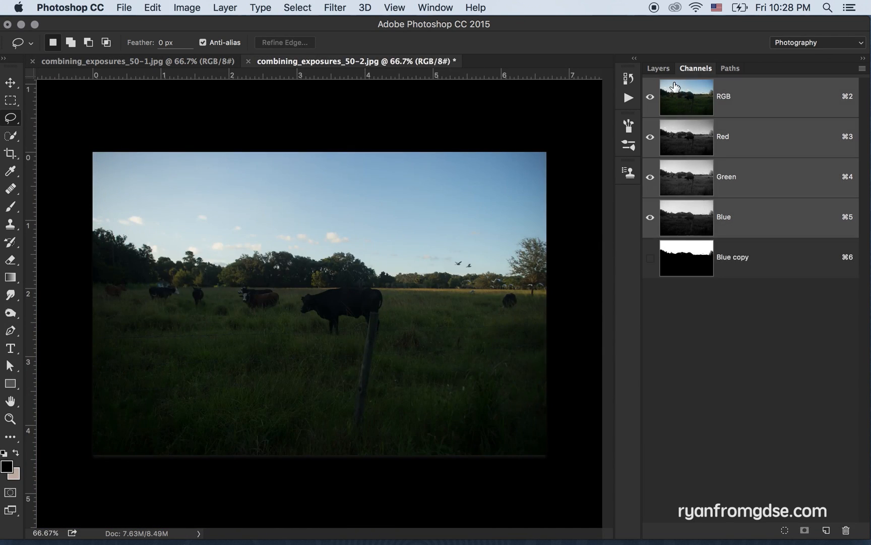
pyautogui.click(662, 72)
pyautogui.press('super+v')
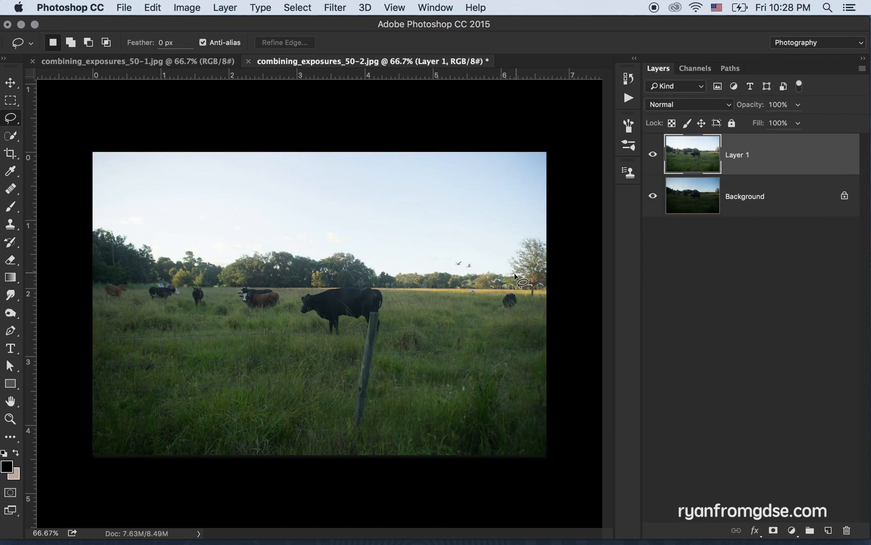
# Load the Blue copy channel as a selection and add it to Layer 1 as a layer mask
pyautogui.click(691, 69)
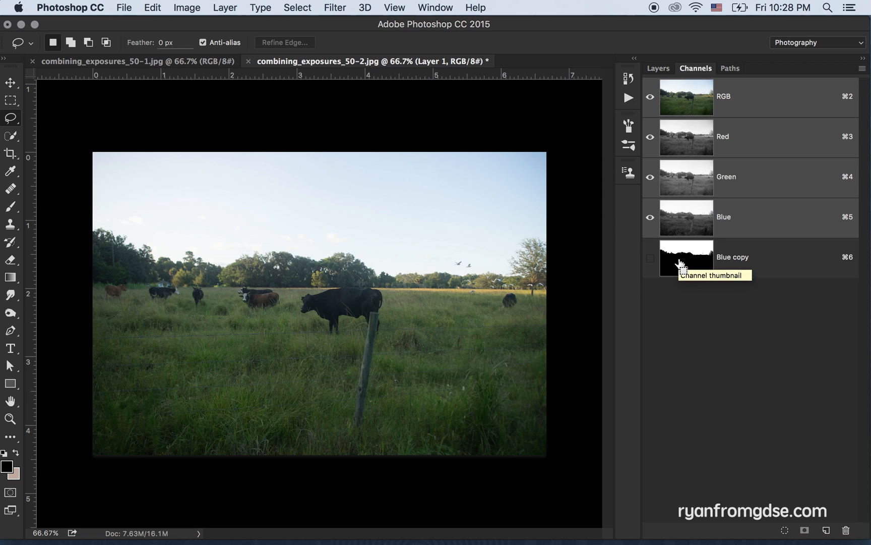
pyautogui.keyDown('super'); pyautogui.click(680, 263); pyautogui.keyUp('super')
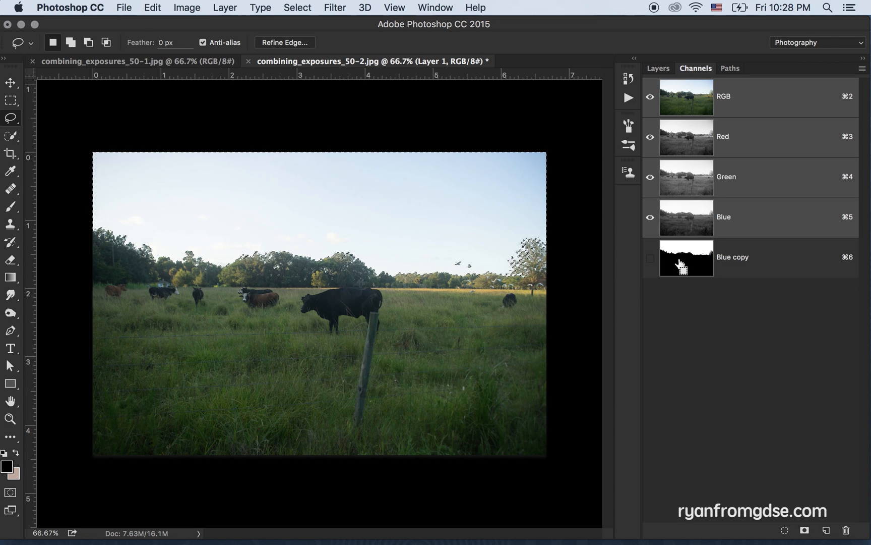
pyautogui.click(659, 68)
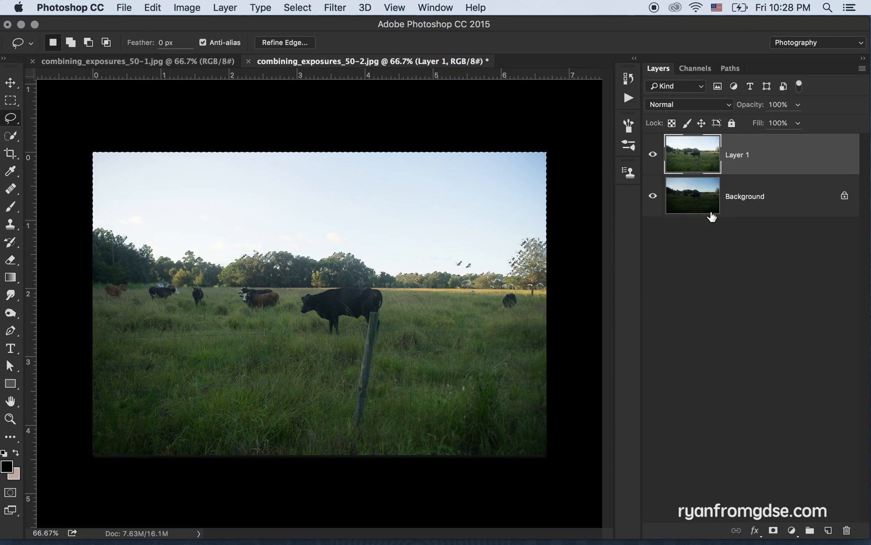
pyautogui.click(774, 530)
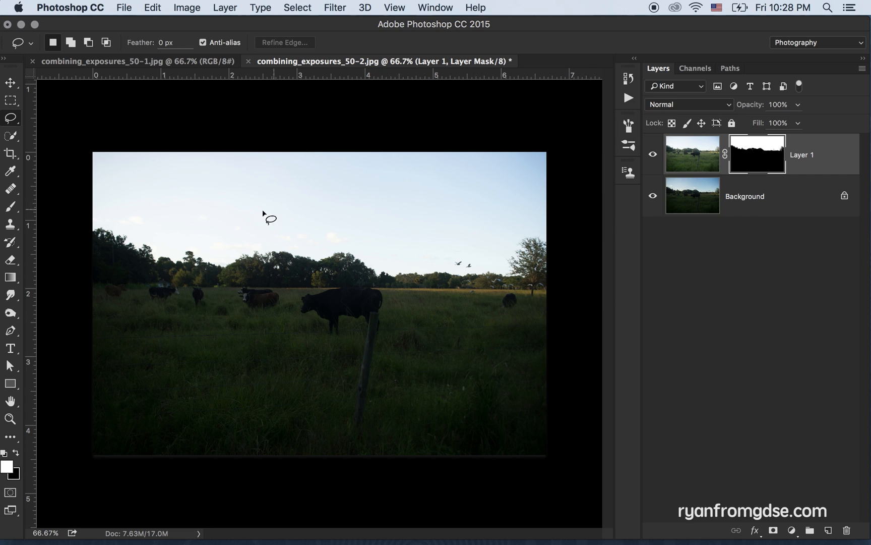
# Invert Layer 1's mask to combine the darker sky with the brighter pasture
pyautogui.click(693, 162)
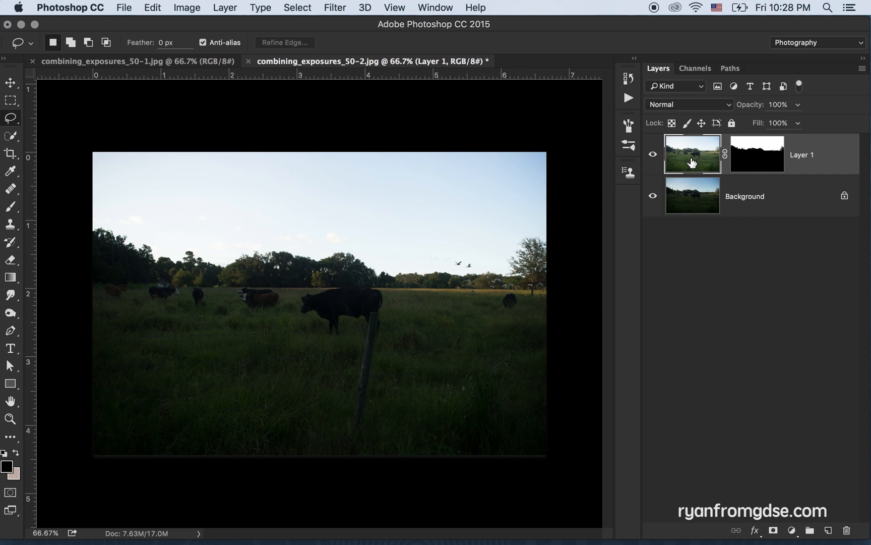
pyautogui.click(753, 162)
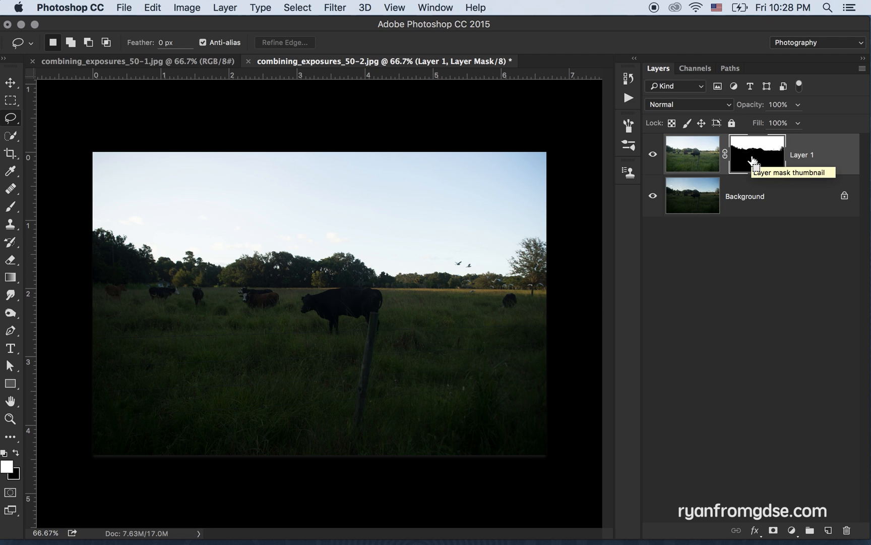
pyautogui.press('super+i')
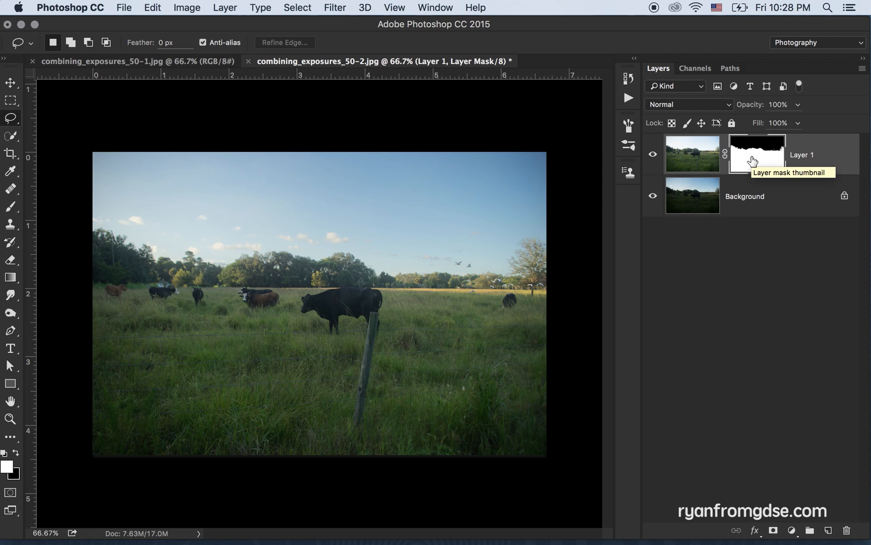
# Switch to the Burn tool and duplicate Layer 1 with its mask, hiding the original layer
pyautogui.press('super+equal')
pyautogui.press('super+equal')
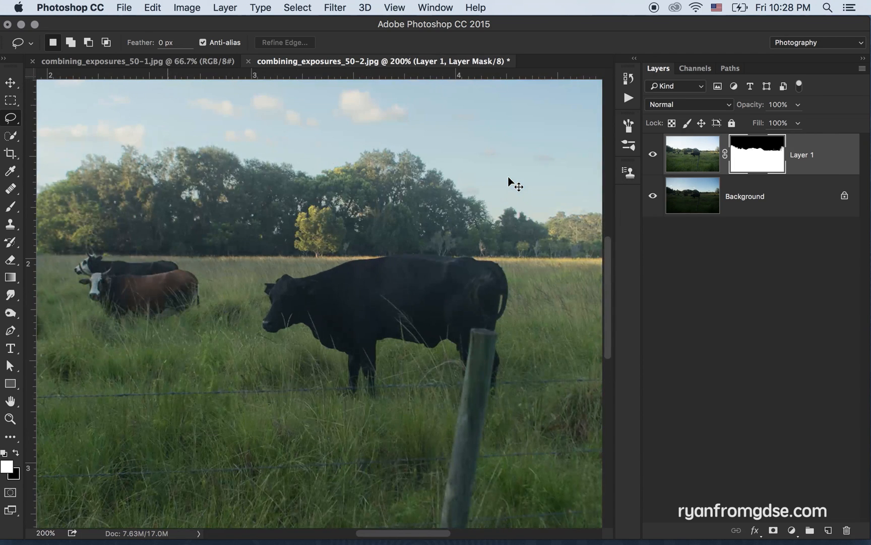
pyautogui.moveTo(508, 177); pyautogui.dragTo(57, 249)
pyautogui.moveTo(330, 244); pyautogui.dragTo(323, 245)
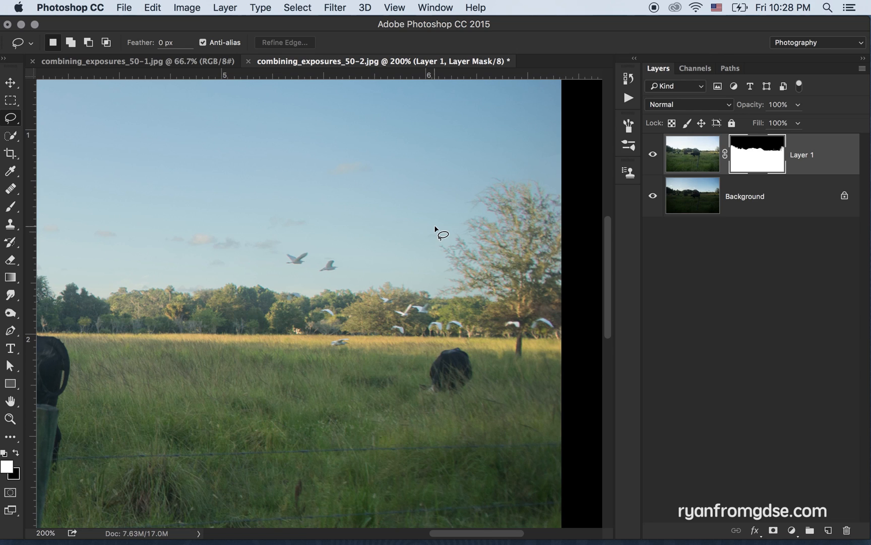
pyautogui.click(7, 317)
pyautogui.moveTo(6, 317); pyautogui.dragTo(53, 323)
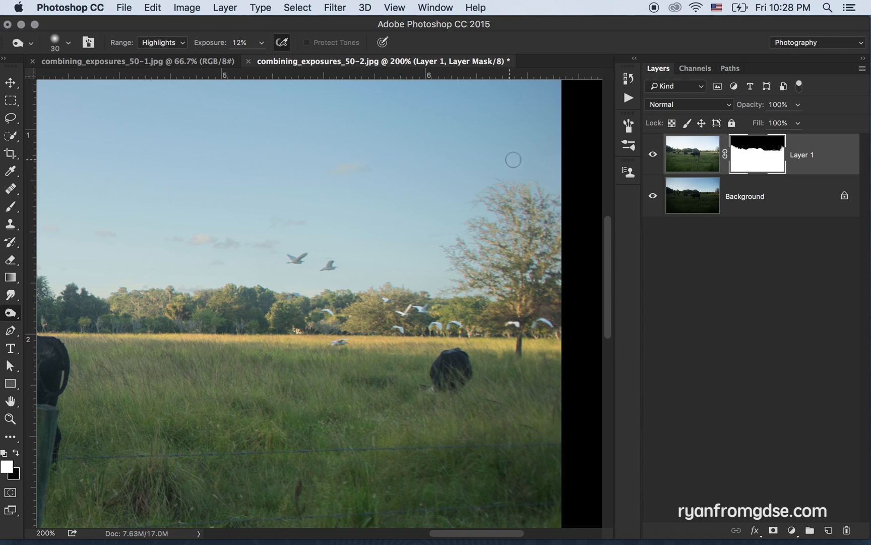
pyautogui.click(686, 168)
pyautogui.press('super+j')
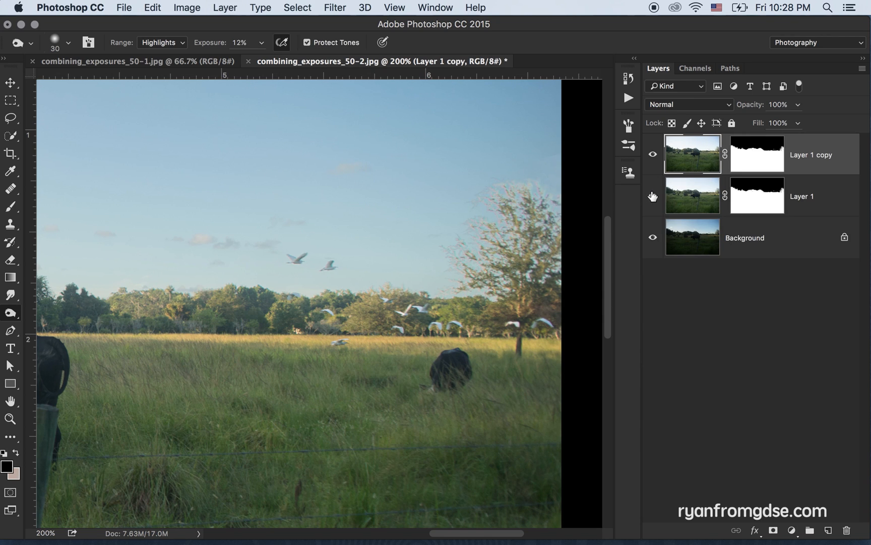
pyautogui.click(653, 196)
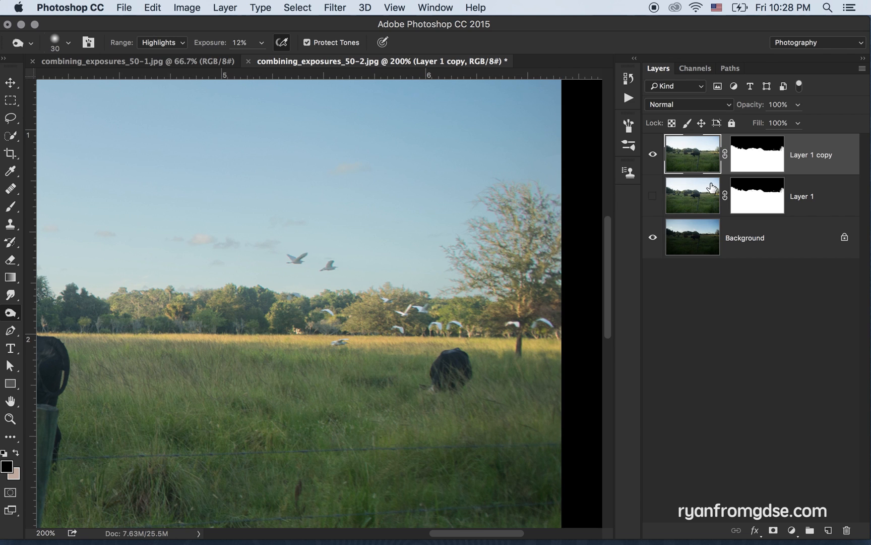
# Burn the large tree at the image's right edge in Layer 1 copy's mask, using a 25 px brush on Highlights at 12% exposure
pyautogui.keyDown('alt'); pyautogui.click(755, 167); pyautogui.keyUp('alt')
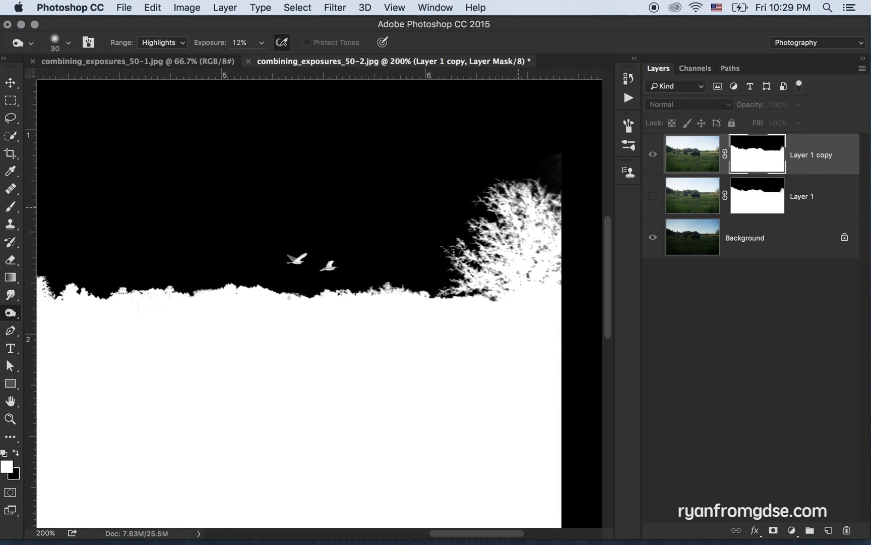
pyautogui.press('[')
pyautogui.moveTo(540, 183)
pyautogui.mouseDown()
pyautogui.moveTo(506, 195)
pyautogui.moveTo(500, 187)
pyautogui.moveTo(489, 225)
pyautogui.moveTo(454, 275)
pyautogui.moveTo(471, 209)
pyautogui.moveTo(554, 201)
pyautogui.moveTo(558, 209)
pyautogui.mouseUp()
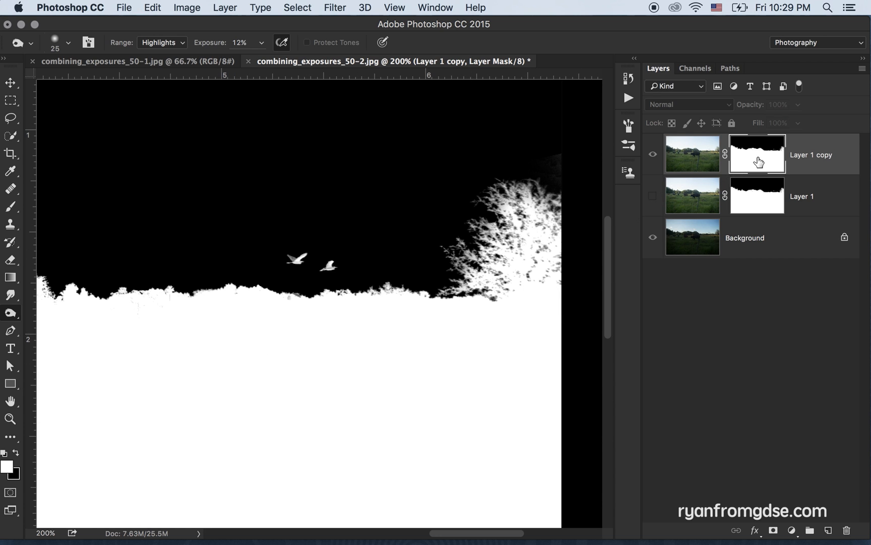
pyautogui.keyDown('alt'); pyautogui.click(756, 163); pyautogui.keyUp('alt')
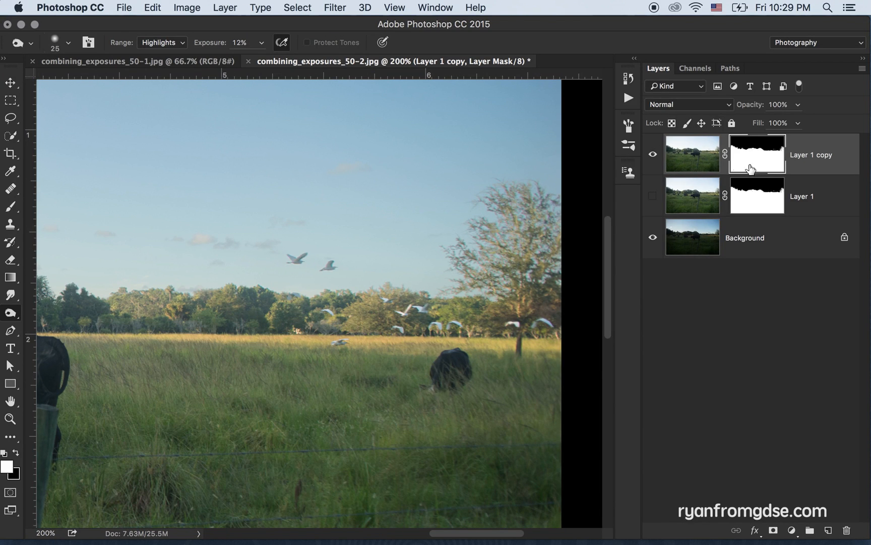
pyautogui.moveTo(511, 235)
pyautogui.mouseDown()
pyautogui.moveTo(514, 216)
pyautogui.moveTo(482, 272)
pyautogui.moveTo(468, 258)
pyautogui.mouseUp()
pyautogui.moveTo(525, 238)
pyautogui.mouseDown()
pyautogui.moveTo(538, 201)
pyautogui.moveTo(560, 243)
pyautogui.moveTo(518, 187)
pyautogui.moveTo(497, 212)
pyautogui.moveTo(482, 200)
pyautogui.moveTo(511, 182)
pyautogui.mouseUp()
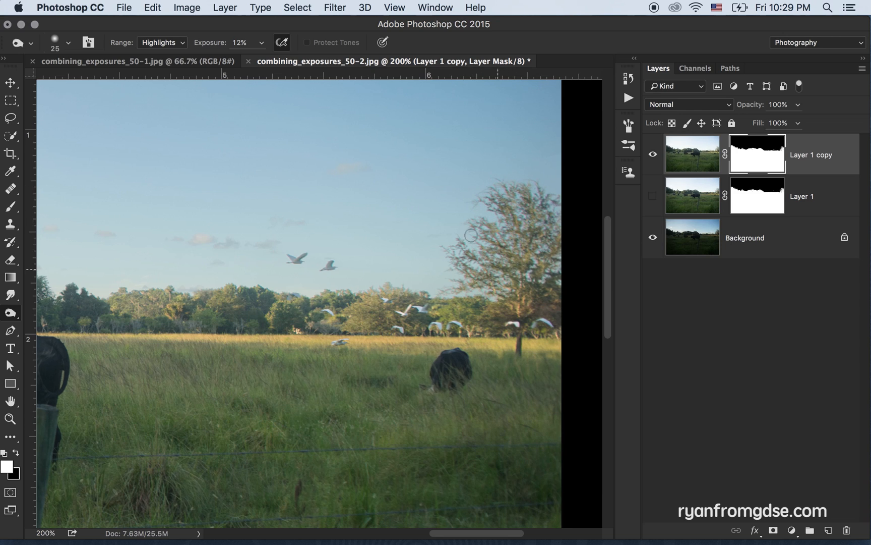
# Burn Layer 1 copy's mask along the distant treeline using a 15 px brush
pyautogui.press('[')
pyautogui.press('[')
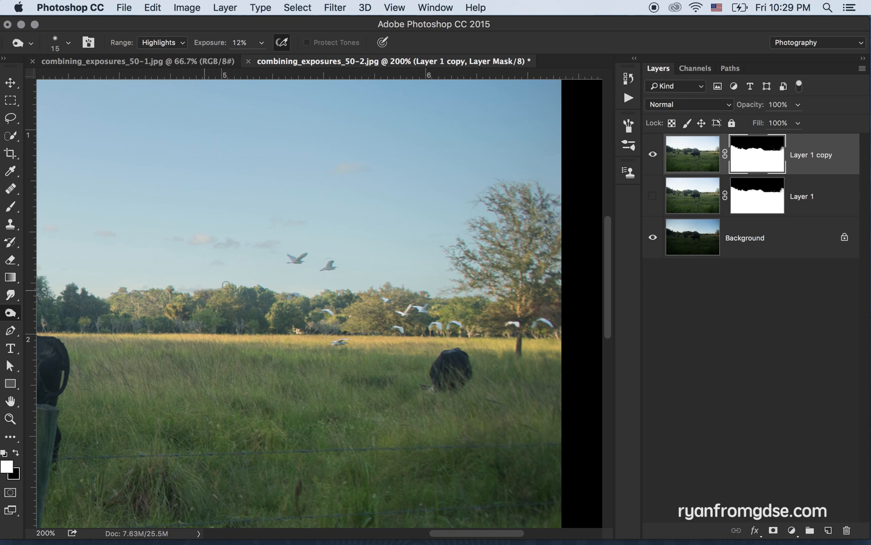
pyautogui.press('space')
pyautogui.moveTo(117, 246)
pyautogui.mouseDown()
pyautogui.moveTo(245, 243)
pyautogui.moveTo(529, 270)
pyautogui.mouseUp()
pyautogui.moveTo(287, 237); pyautogui.dragTo(473, 264)
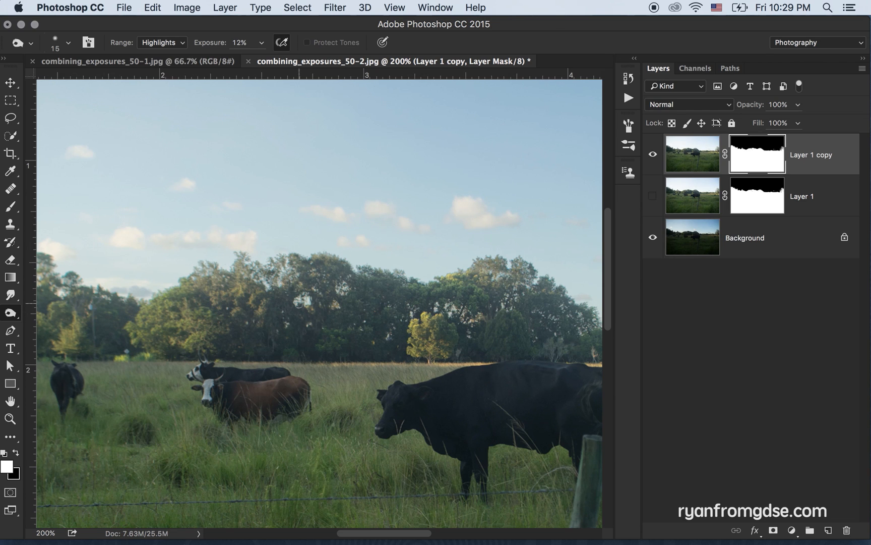
pyautogui.hscroll(10, 292, 220)
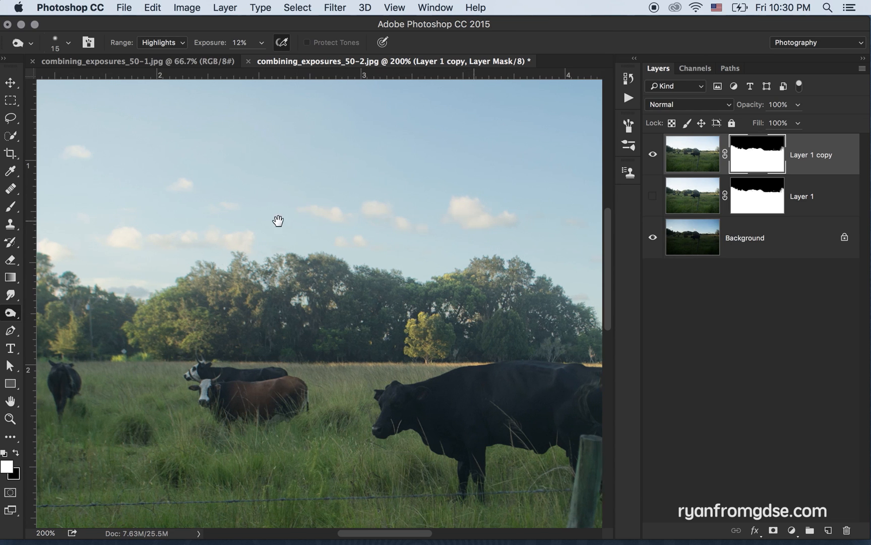
pyautogui.moveTo(487, 231); pyautogui.dragTo(464, 206)
# Compare the burned Layer 1 copy with the original Layer 1 by alternating their visibility at several zoom levels
pyautogui.press('super+minus')
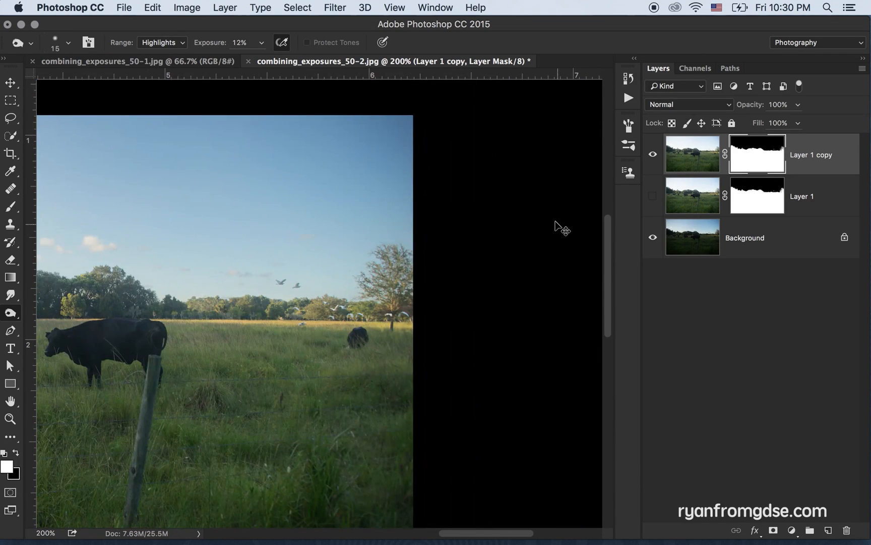
pyautogui.press('super+plus')
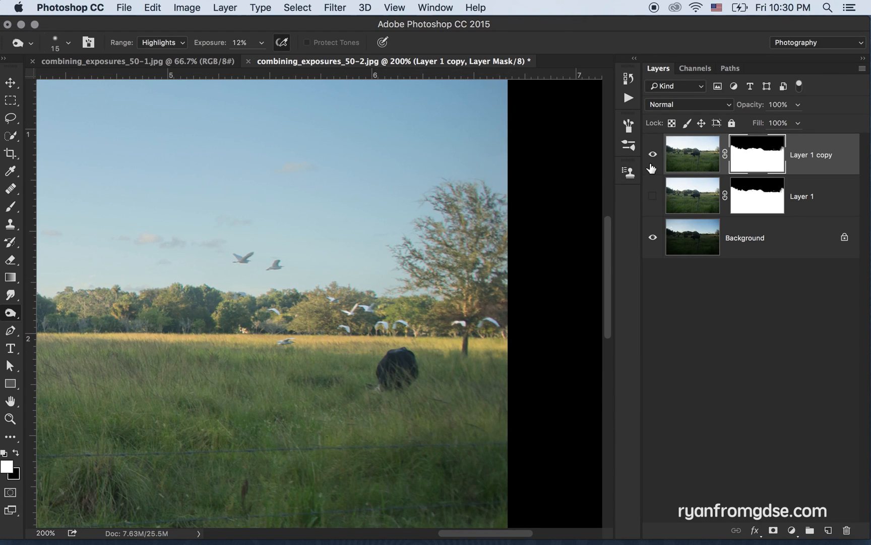
pyautogui.click(652, 154)
pyautogui.click(653, 197)
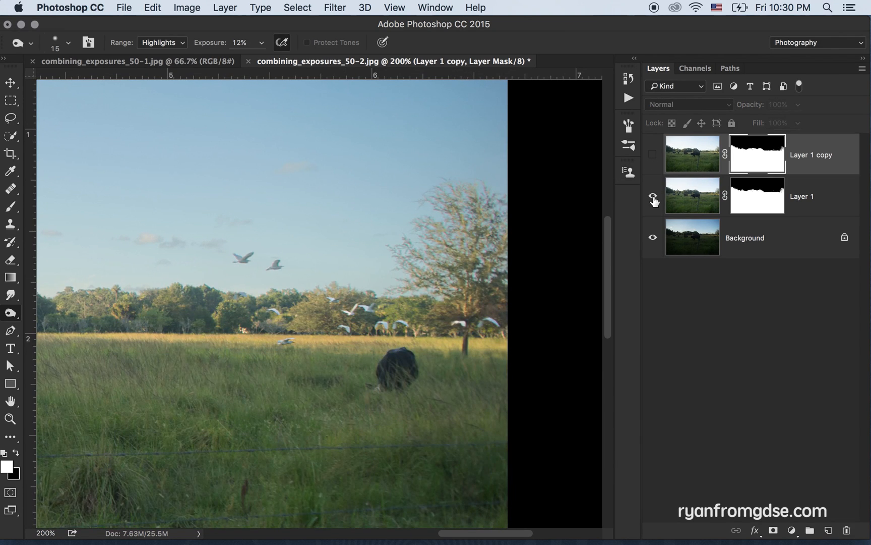
pyautogui.press('super+minus')
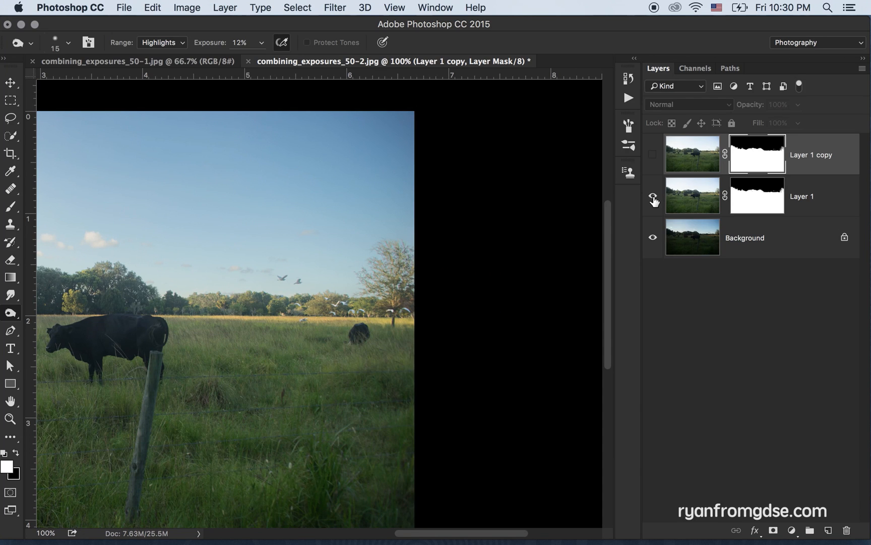
pyautogui.click(653, 198)
pyautogui.click(653, 170)
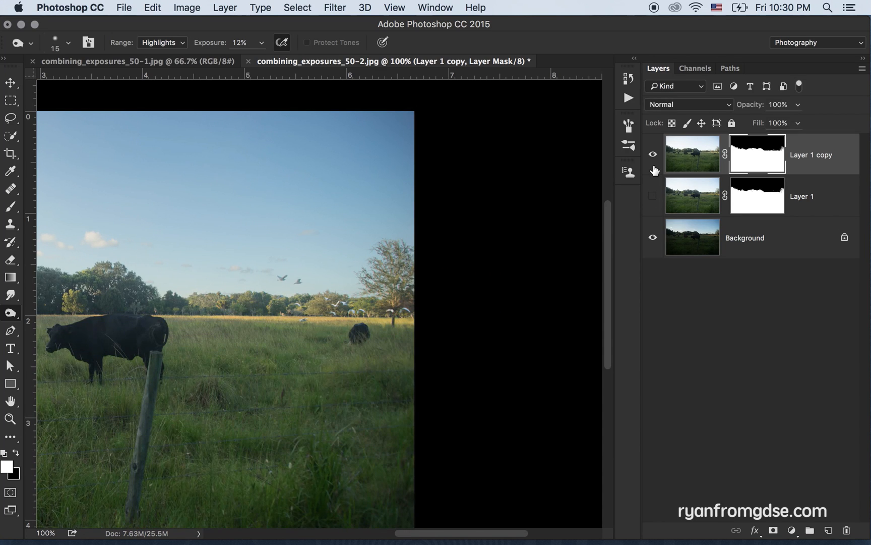
pyautogui.press('super+minus')
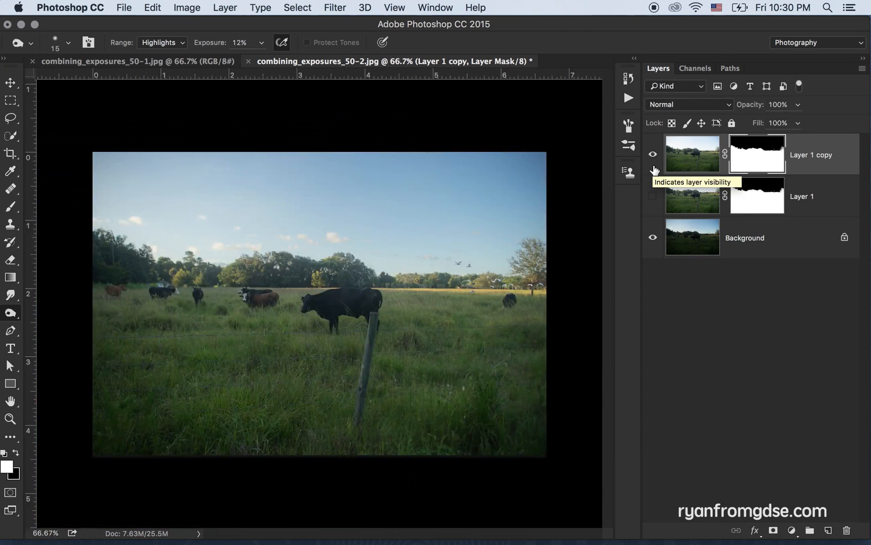
pyautogui.click(653, 160)
pyautogui.click(653, 197)
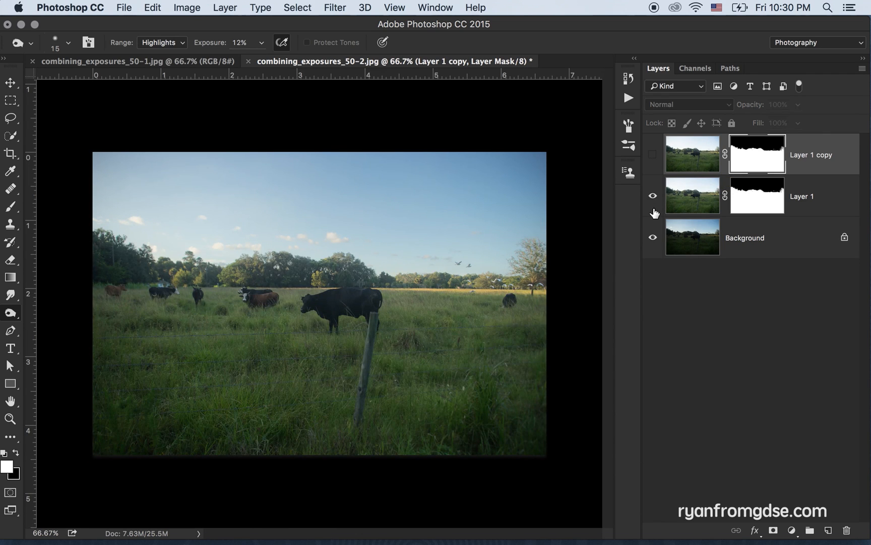
pyautogui.click(653, 197)
pyautogui.click(653, 155)
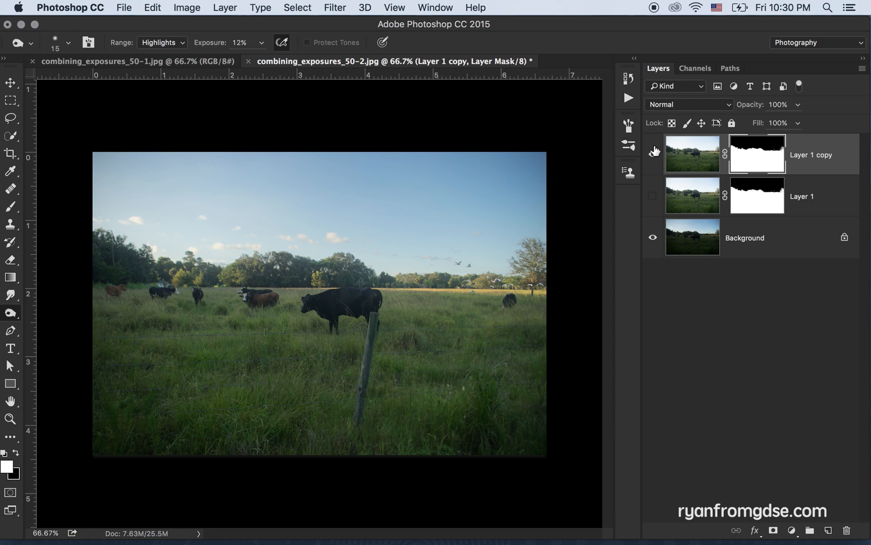
# Compare the Background layer alone with the combined image, and set the brush size to 30 px
pyautogui.keyDown('alt'); pyautogui.click(654, 238); pyautogui.keyUp('alt')
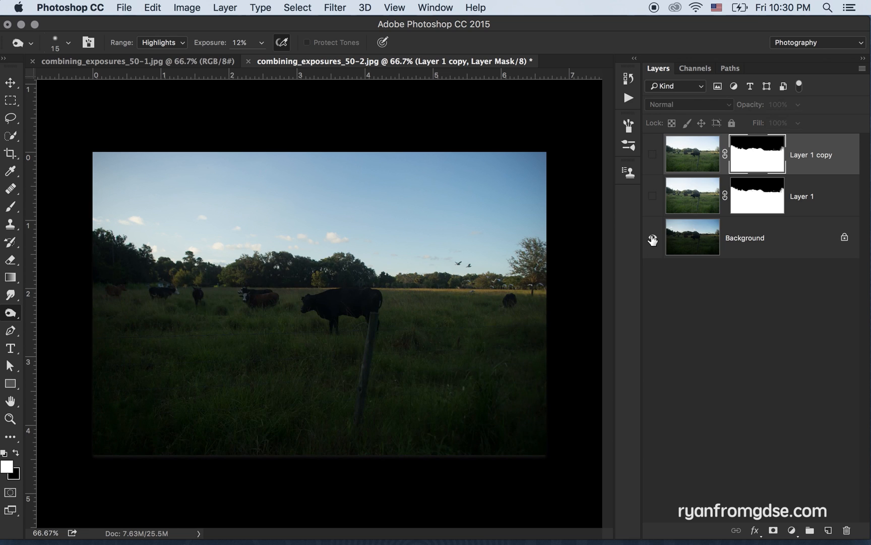
pyautogui.keyDown('alt'); pyautogui.click(653, 239); pyautogui.keyUp('alt')
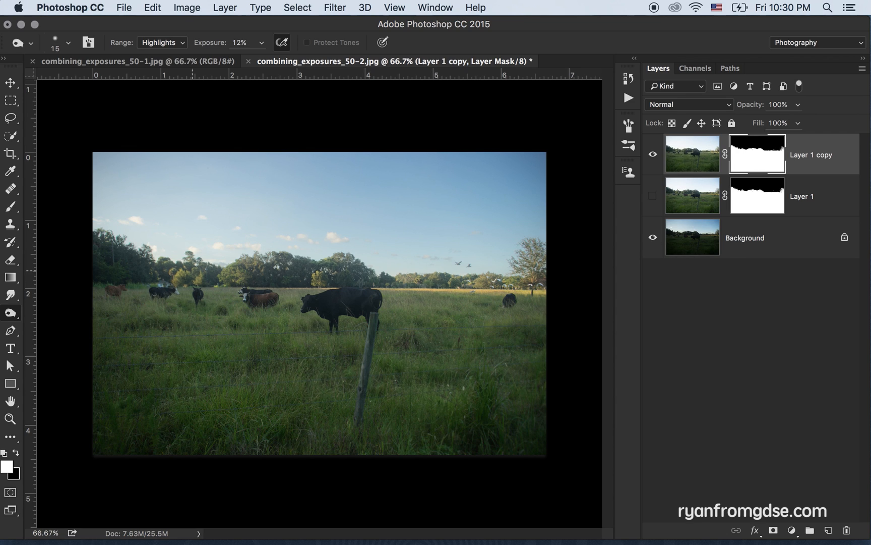
pyautogui.press(']')
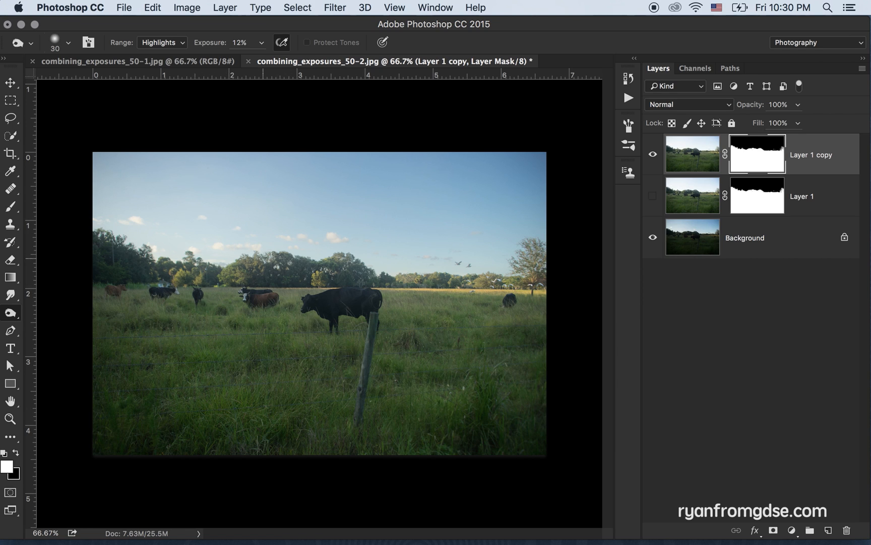